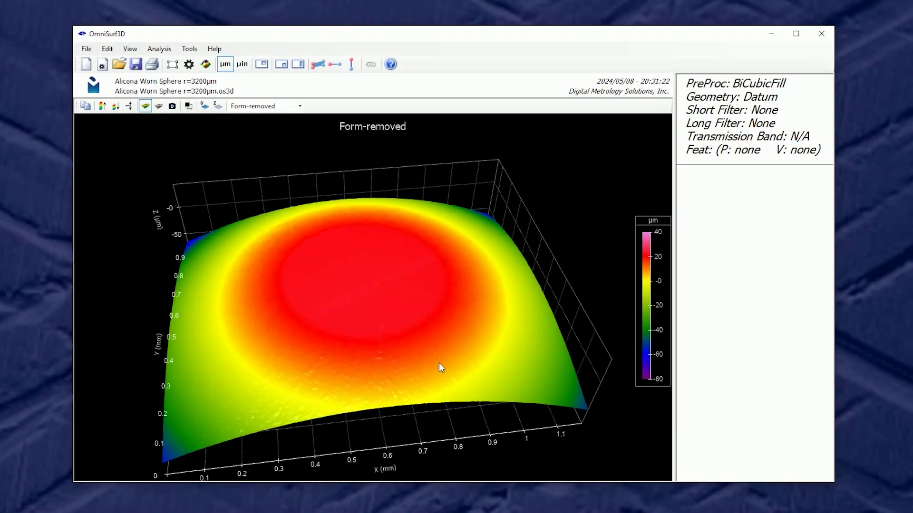
Drape the worn sphere surface with its photo texture and tilt it to inspect the wear scar.
left_click_drag(418, 369, 262, 270)
left_click(172, 106)
left_click_drag(362, 267, 401, 395)
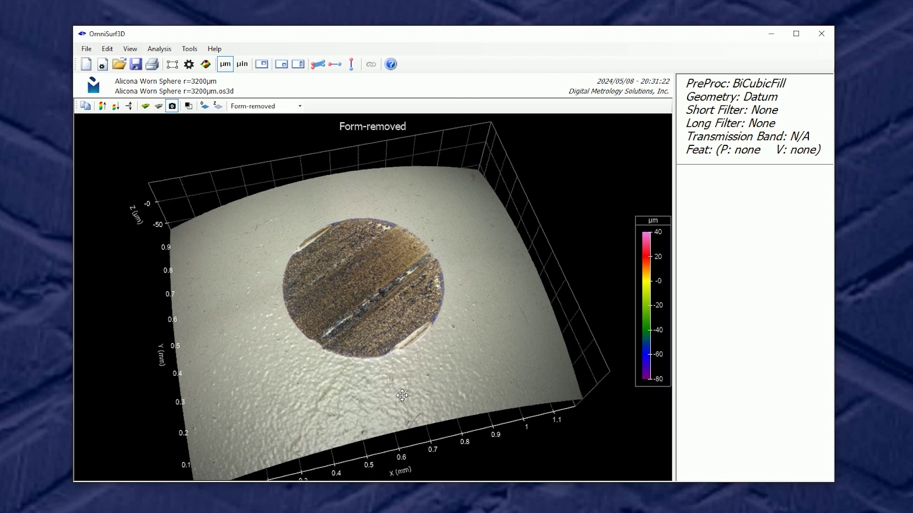
left_click_drag(401, 395, 377, 316)
Start Profile Wear Analysis and place the wear boundaries near 0.344 mm and 0.865 mm.
left_click(188, 49)
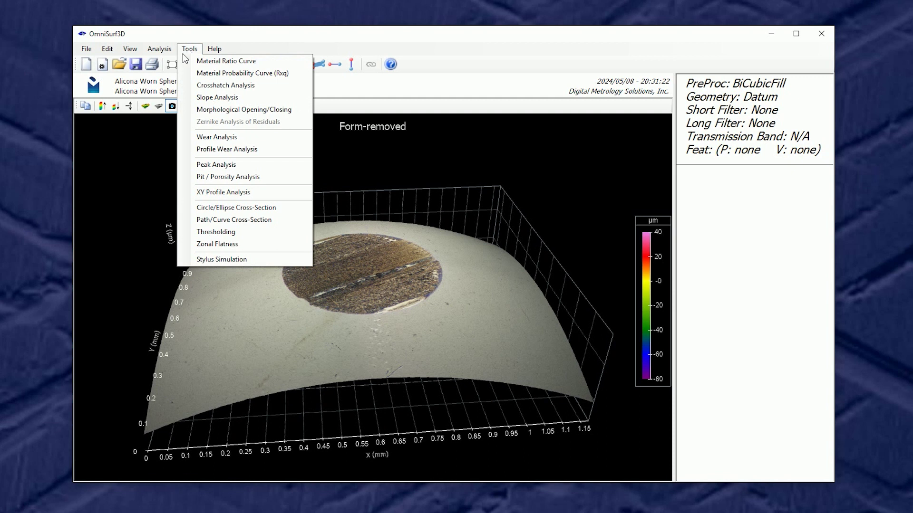
left_click(224, 149)
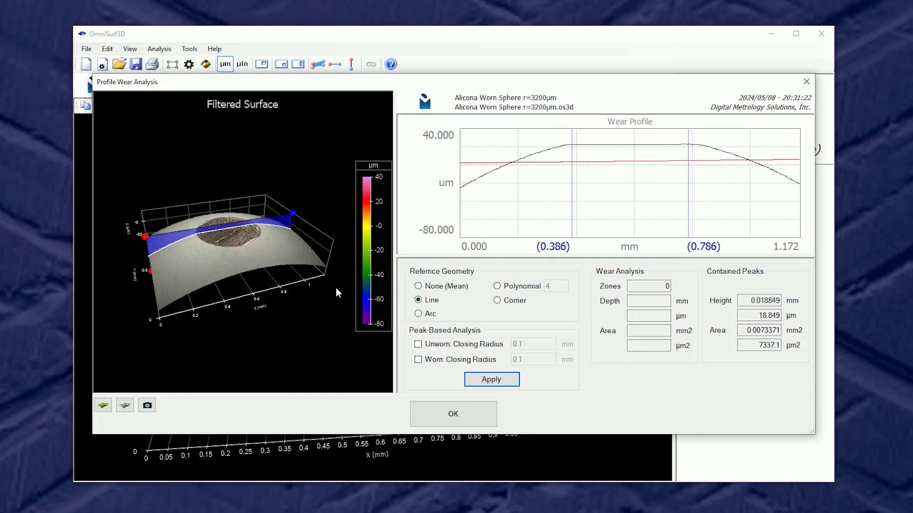
left_click_drag(566, 202, 561, 202)
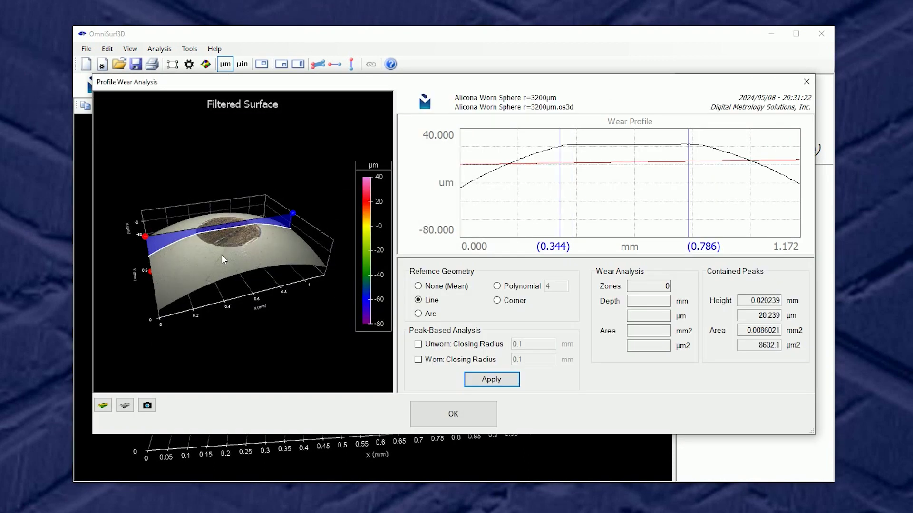
left_click_drag(225, 261, 300, 212)
left_click_drag(689, 206, 710, 204)
left_click_drag(572, 202, 559, 209)
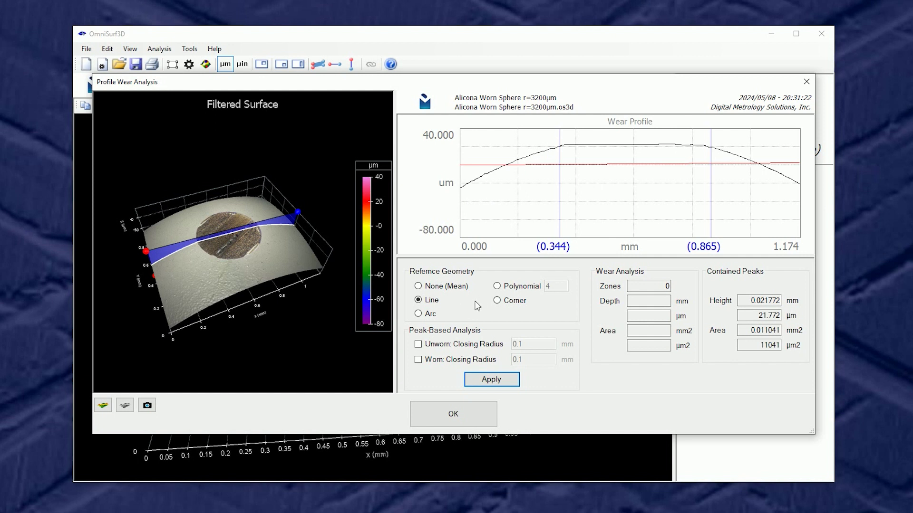
Fit an Arc reference, refine boundaries to 0.359–0.843 mm, and accept the 7.9914 µm depth.
left_click(418, 314)
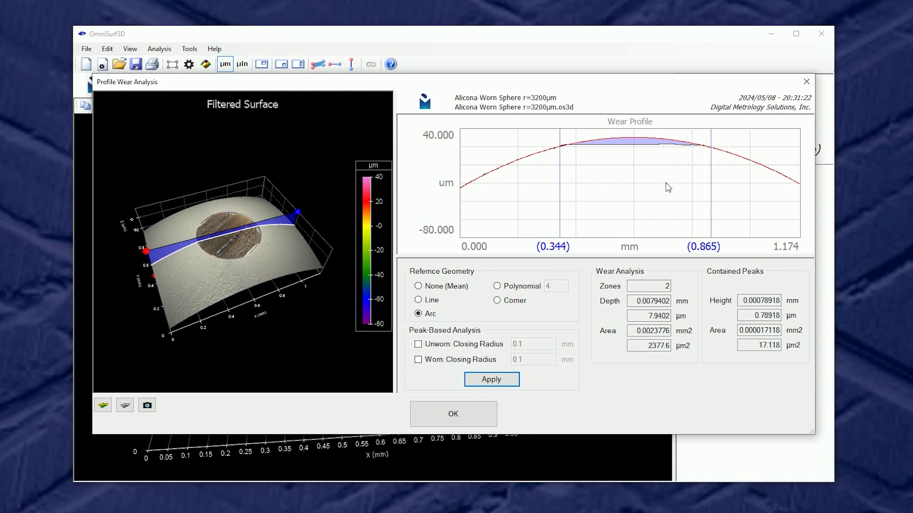
left_click_drag(696, 193, 704, 193)
left_click(561, 189)
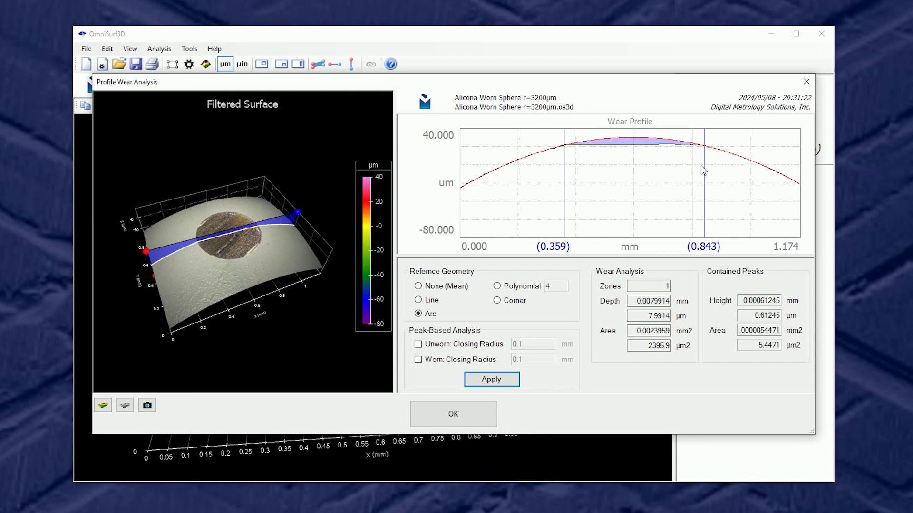
left_click(478, 413)
Start the areal Wear Analysis and drag the region's four corners around the worn patch.
left_click(189, 49)
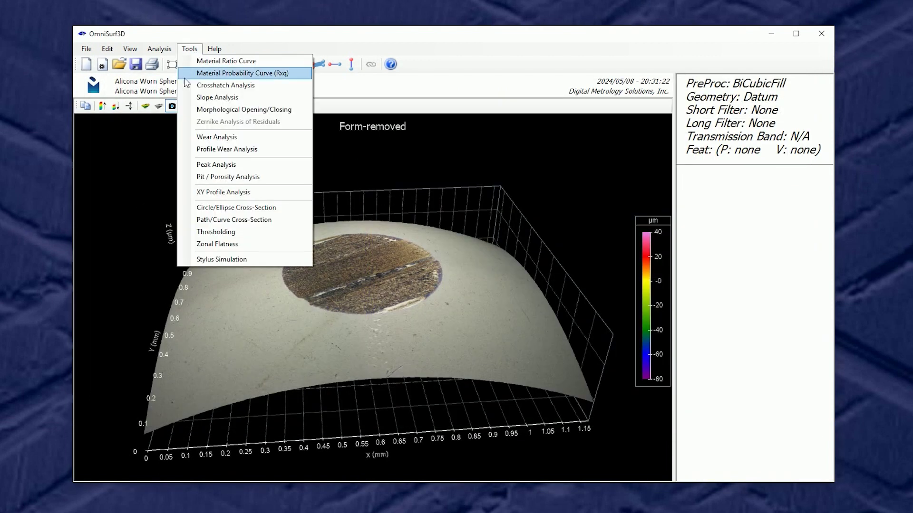
left_click(208, 138)
scroll(161, 409, "up", 5)
left_click_drag(161, 406, 255, 269)
left_click_drag(333, 258, 335, 275)
left_click_drag(235, 262, 243, 273)
left_click_drag(235, 191, 236, 189)
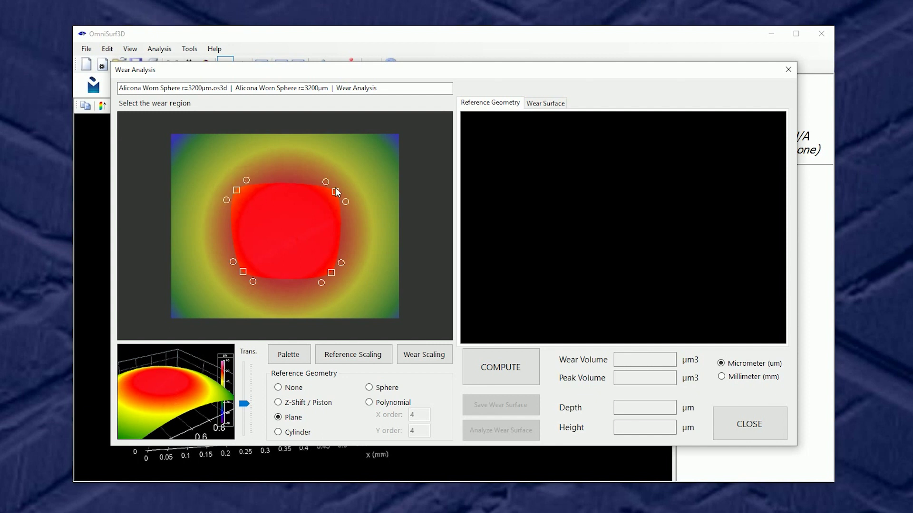
left_click_drag(338, 189, 345, 182)
left_click_drag(181, 388, 181, 415)
Shift the colour palette so the scar stands out, and lower the region's bottom-right corner.
left_click(284, 353)
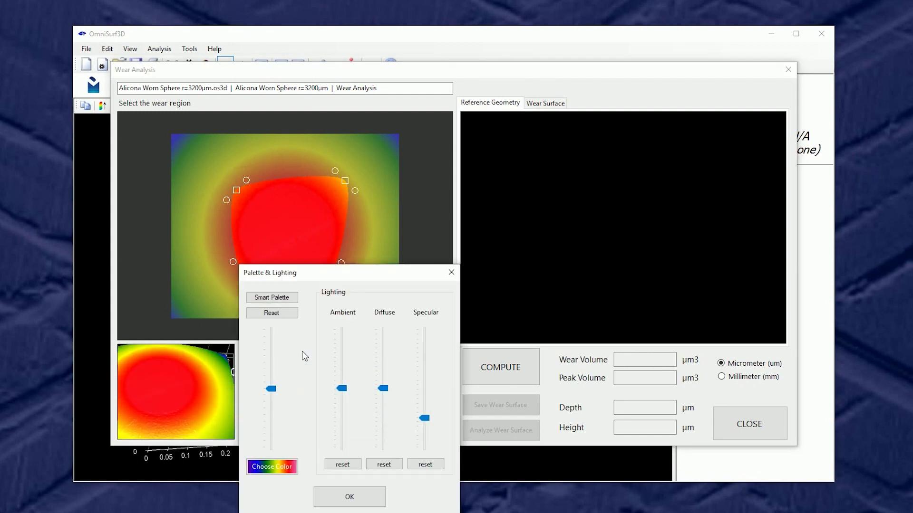
left_click_drag(365, 277, 564, 177)
left_click_drag(469, 292, 479, 258)
left_click_drag(331, 274, 328, 281)
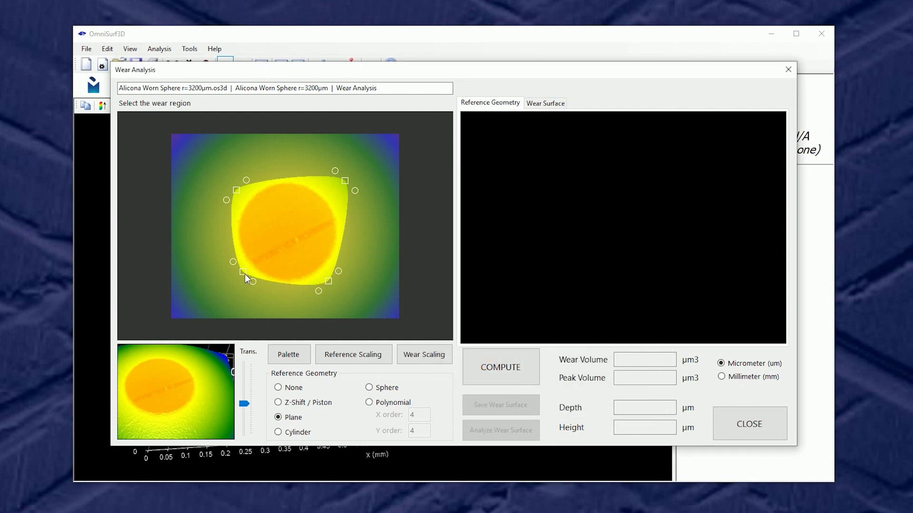
Adjust the outline's corners, bulge its left edge, and shift the region right and down.
left_click_drag(242, 274, 240, 280)
left_click_drag(345, 183, 337, 192)
left_click_drag(237, 191, 270, 168)
left_click_drag(219, 206, 211, 214)
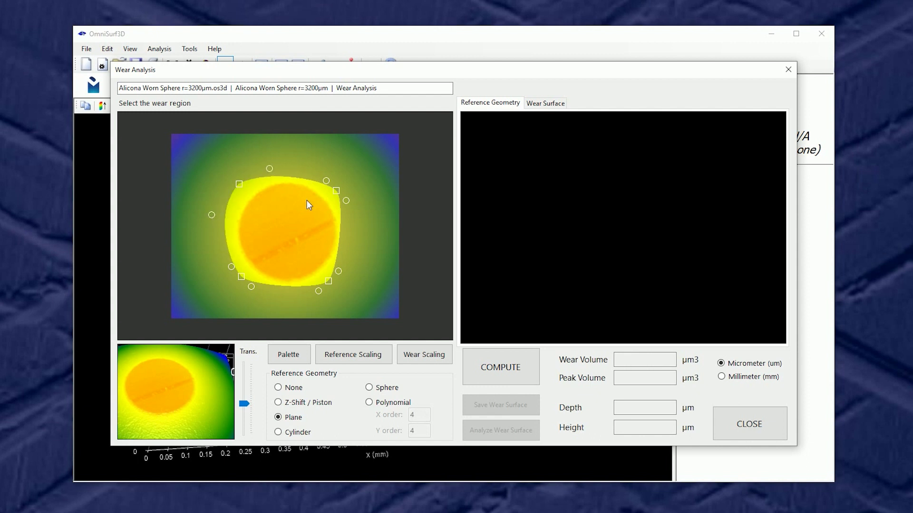
left_click_drag(307, 201, 295, 221)
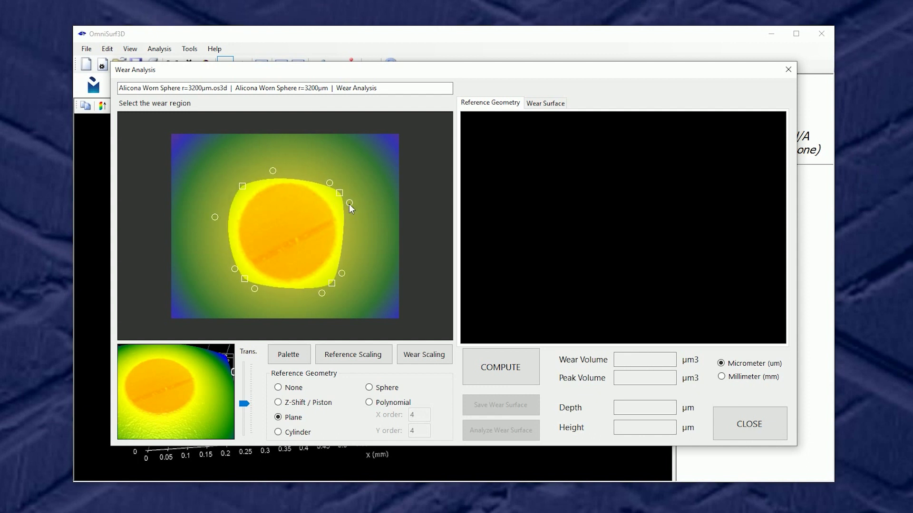
Add and then delete a point on the outline's top edge, and round that edge off.
right_click(304, 183)
left_click(314, 199)
right_click(305, 181)
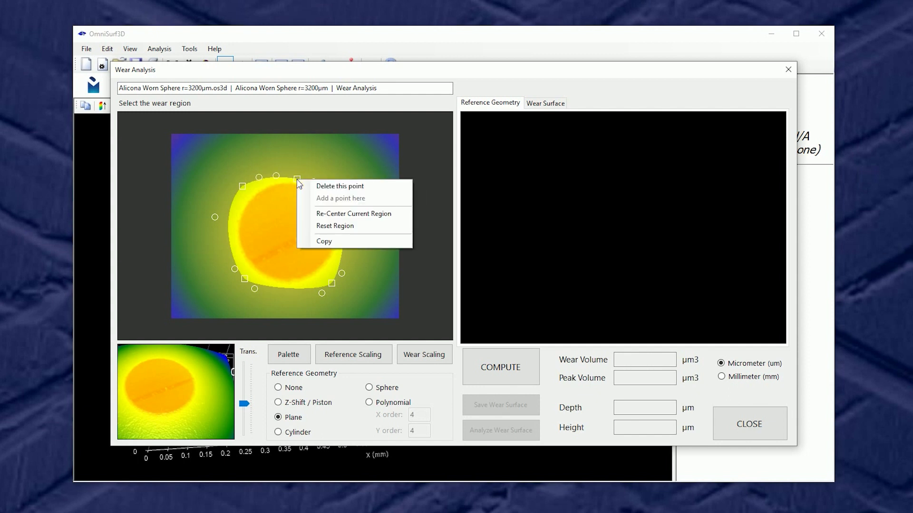
left_click(318, 185)
left_click_drag(335, 189, 313, 167)
Move the whole region over the scar and refine its bottom corners and upper-left curve.
left_click_drag(300, 235, 298, 238)
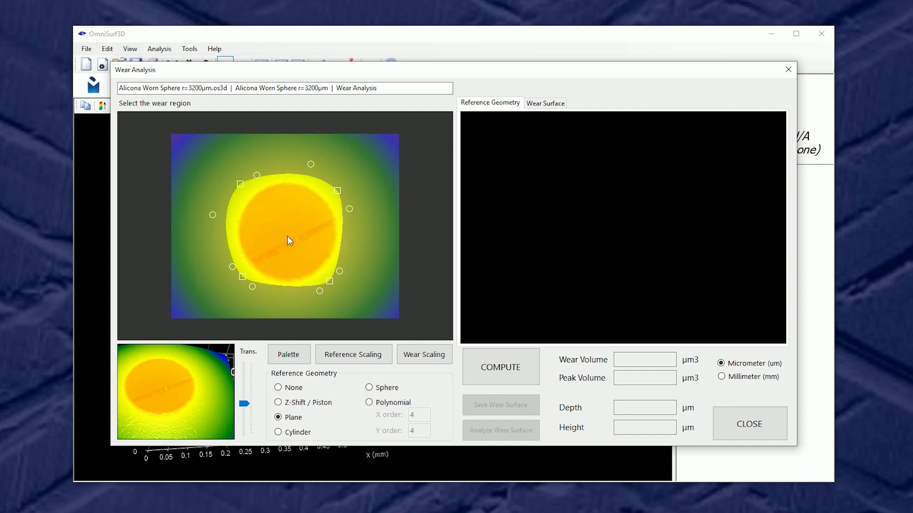
left_click_drag(301, 241, 325, 284)
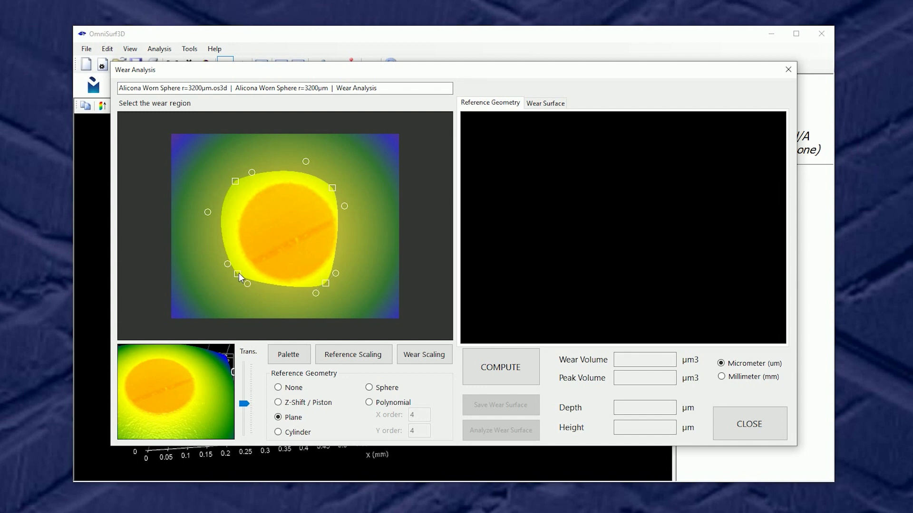
left_click_drag(238, 273, 248, 269)
left_click_drag(325, 284, 328, 275)
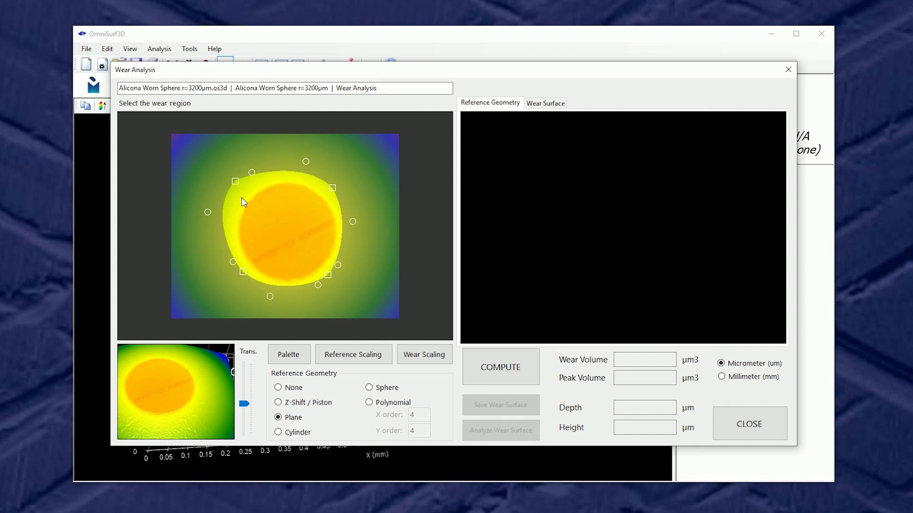
left_click_drag(238, 190, 334, 194)
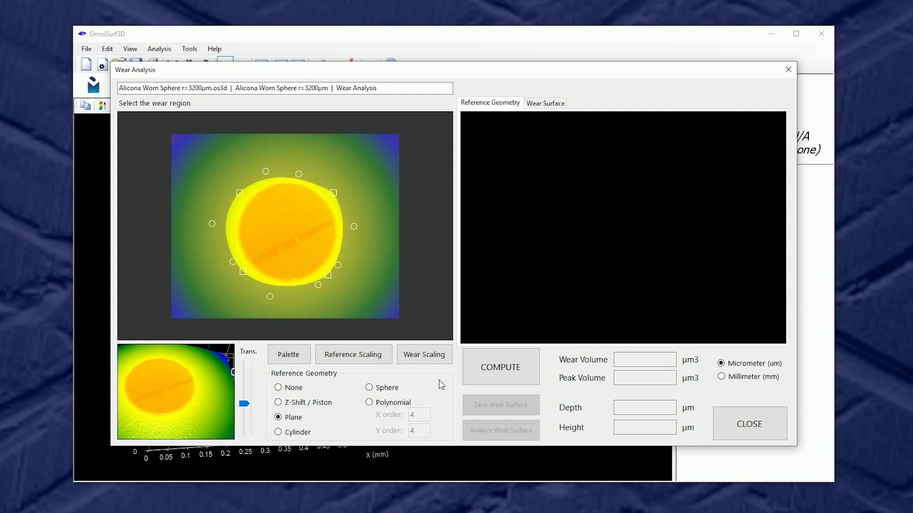
Compute wear against the Plane reference: 7730030 µm3 peak volume, 20.3919 µm depth.
left_click(485, 369)
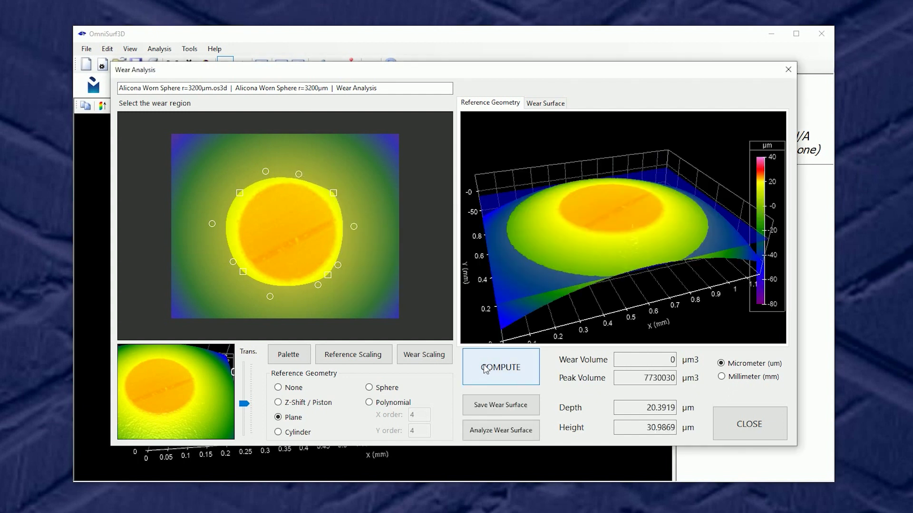
scroll(601, 299, "up", 2)
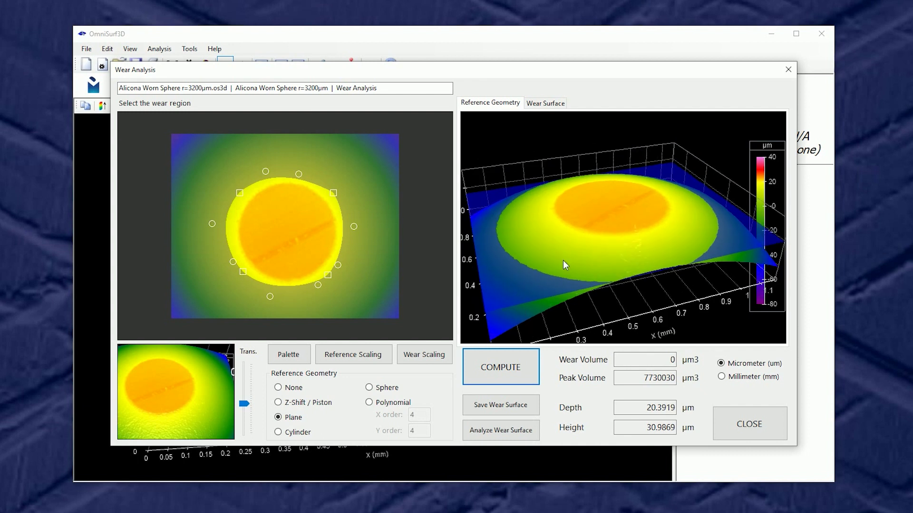
left_click_drag(612, 212, 642, 255)
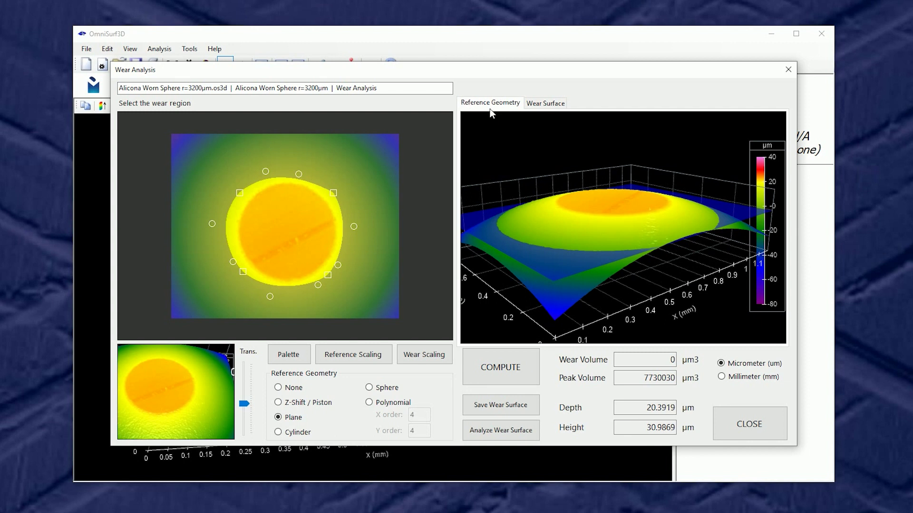
left_click_drag(552, 321, 542, 304)
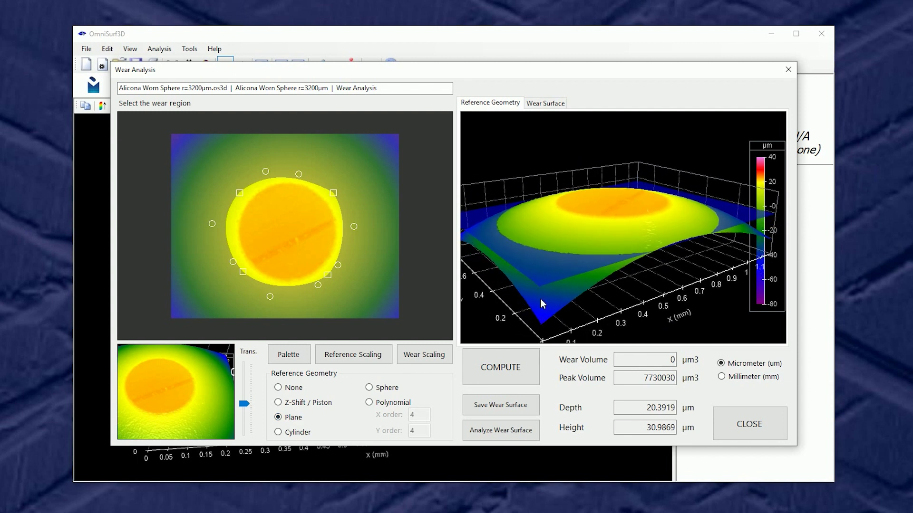
Recompute with a Sphere reference (690727 µm3 volume, −8.76315 µm depth) and reset the plot view.
left_click(389, 391)
left_click(497, 374)
scroll(586, 286, "up", 2)
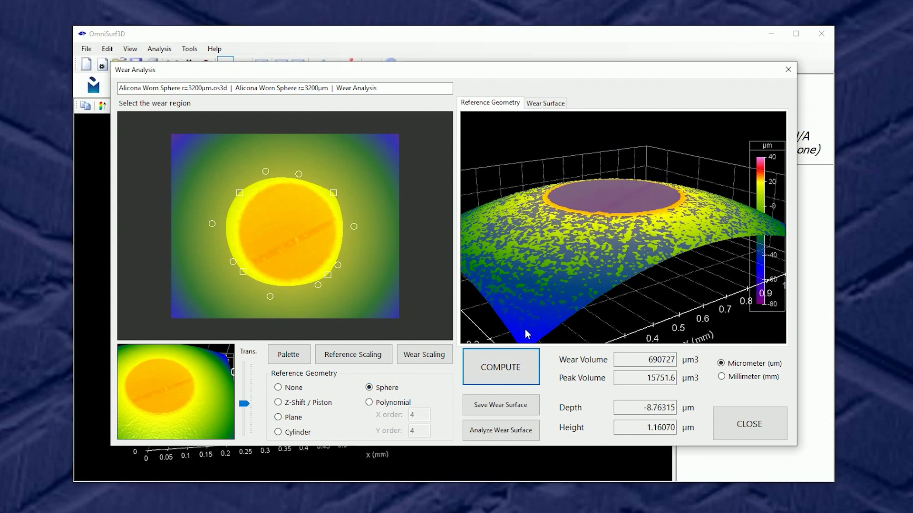
left_click_drag(591, 291, 547, 176)
left_click_drag(663, 179, 662, 183)
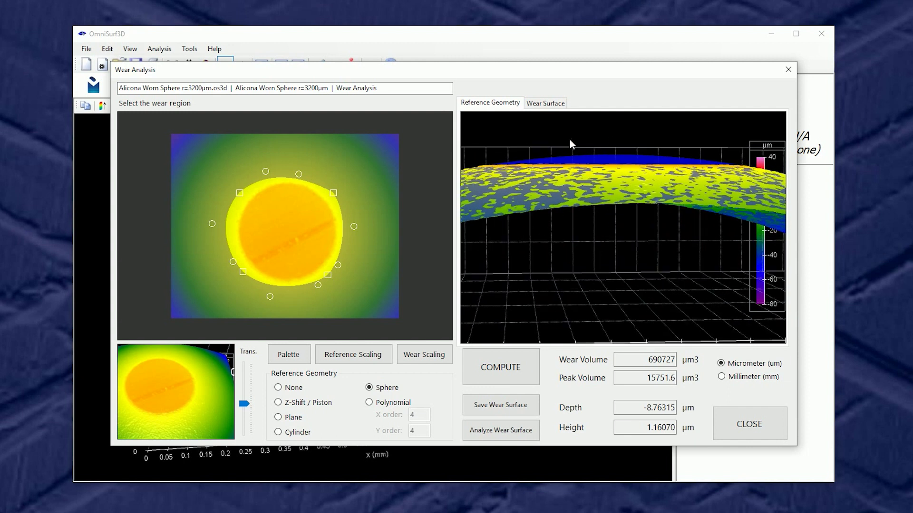
left_click_drag(597, 145, 614, 262)
scroll(614, 261, "up", 5)
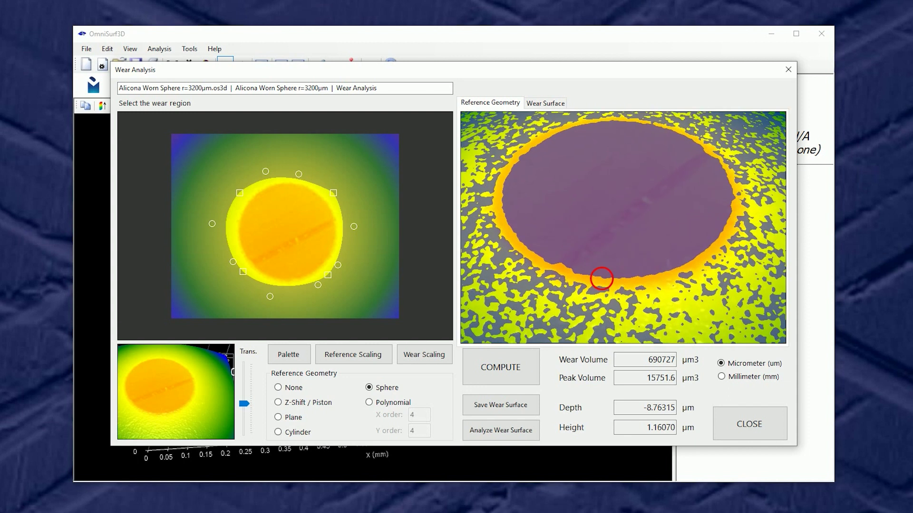
double_click(636, 197)
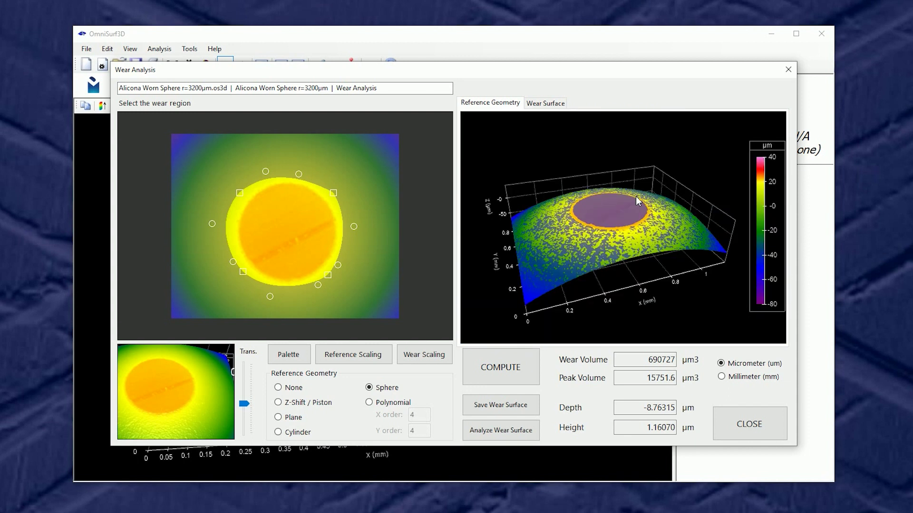
Switch to the Wear Surface plot showing the levelled crater.
left_click(540, 106)
scroll(602, 264, "up", 3)
scroll(604, 263, "down", 3)
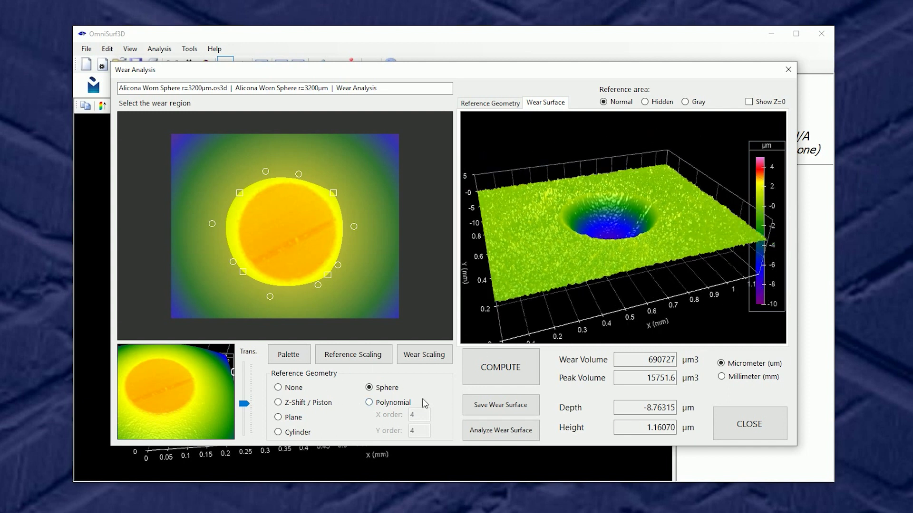
scroll(570, 265, "up", 1)
scroll(580, 265, "up", 4)
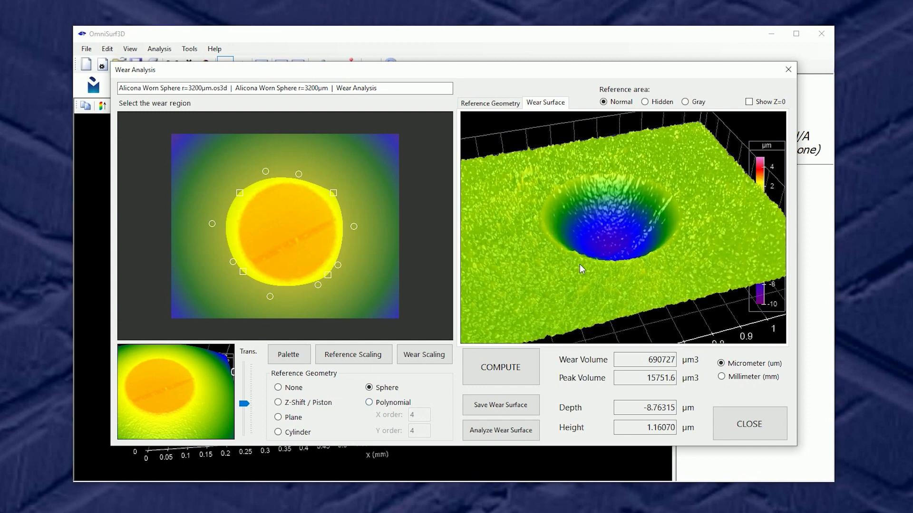
scroll(618, 269, "down", 1)
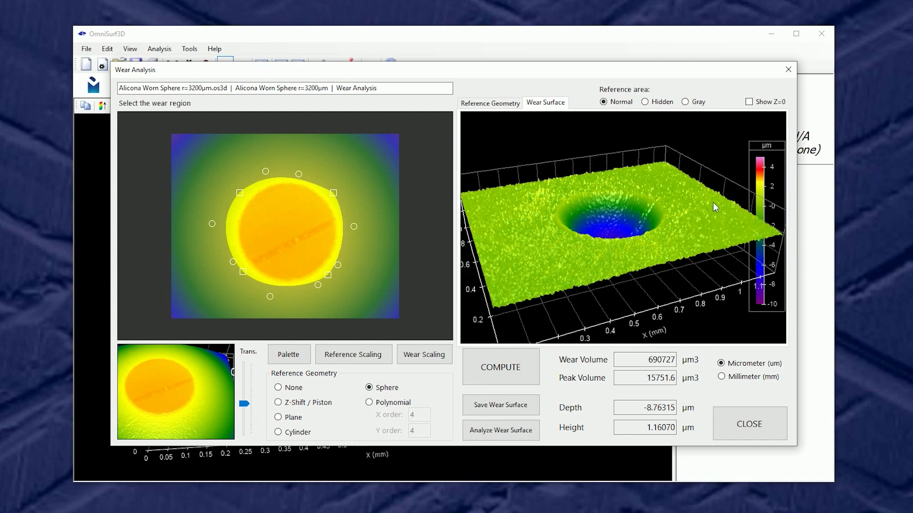
Shift the Palette & Lighting colours toward yellow and red, then tilt the crater top-down.
double_click(761, 186)
left_click_drag(870, 107, 780, 155)
left_click_drag(727, 235, 724, 269)
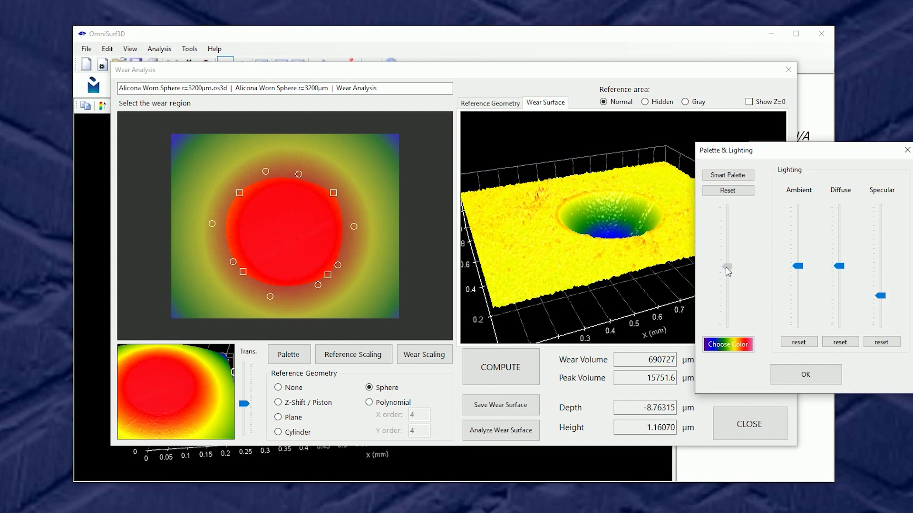
scroll(561, 269, "up", 5)
scroll(565, 270, "down", 4)
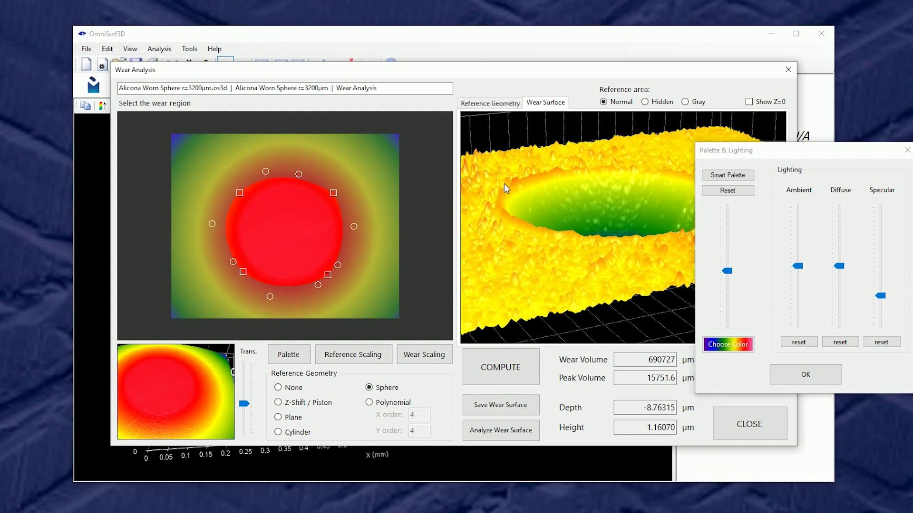
left_click_drag(567, 255, 554, 280)
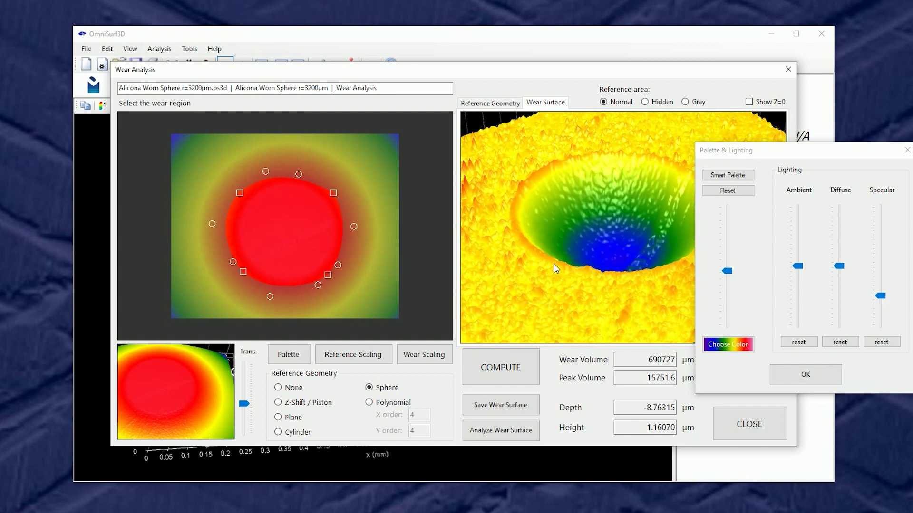
Confirm the palette, turn the crater to side profile, and select the −8.76315 µm Depth value.
left_click(782, 375)
left_click_drag(651, 314, 644, 263)
scroll(637, 256, "up", 3)
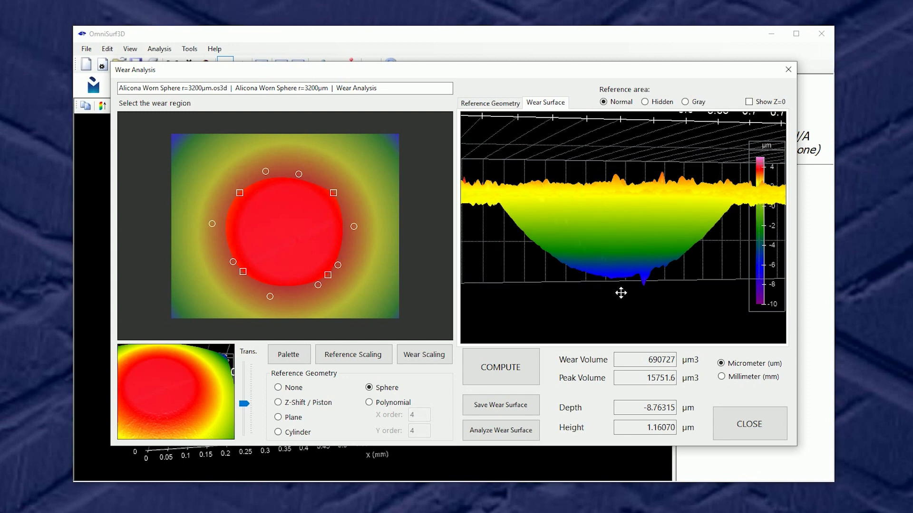
left_click_drag(621, 295, 622, 292)
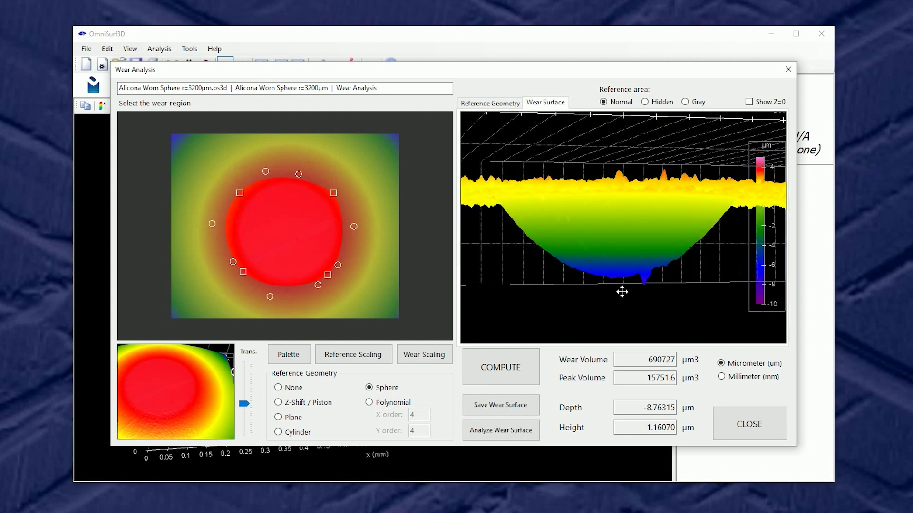
left_click_drag(641, 408, 657, 407)
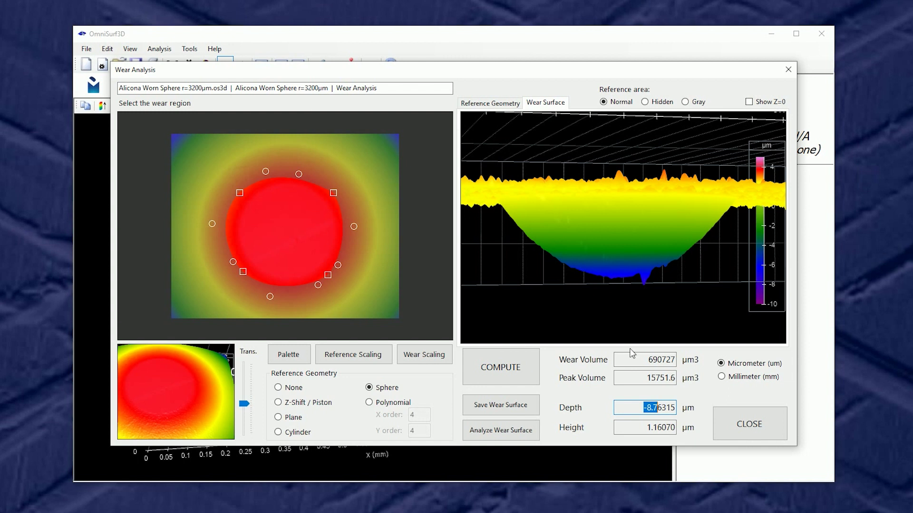
key("shift+Right")
key("shift+Right")
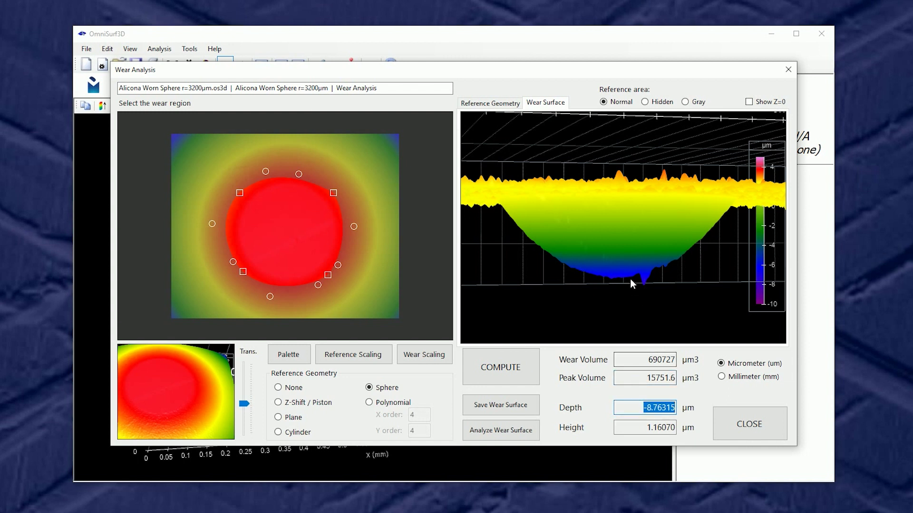
left_click(637, 283)
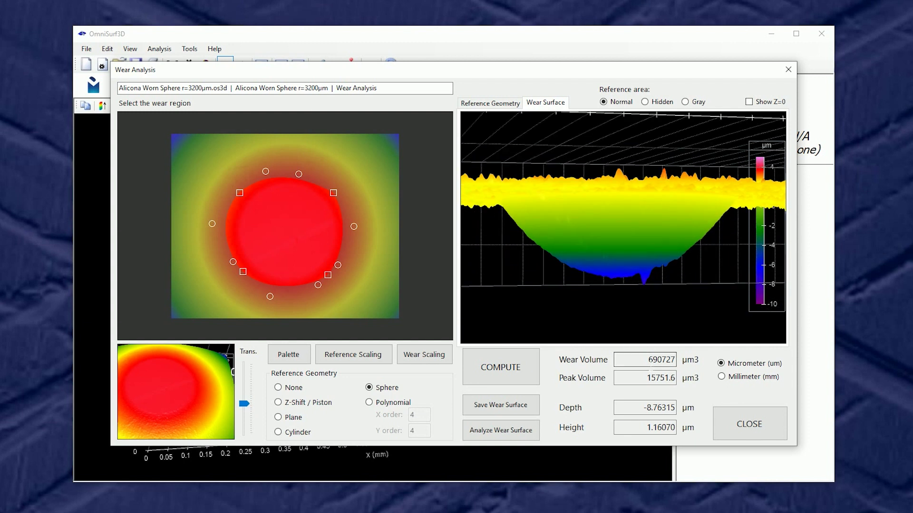
Report results in millimetres: 0.000690727 mm3 wear volume and −0.00876315 mm depth.
double_click(650, 361)
left_click_drag(630, 275, 651, 182)
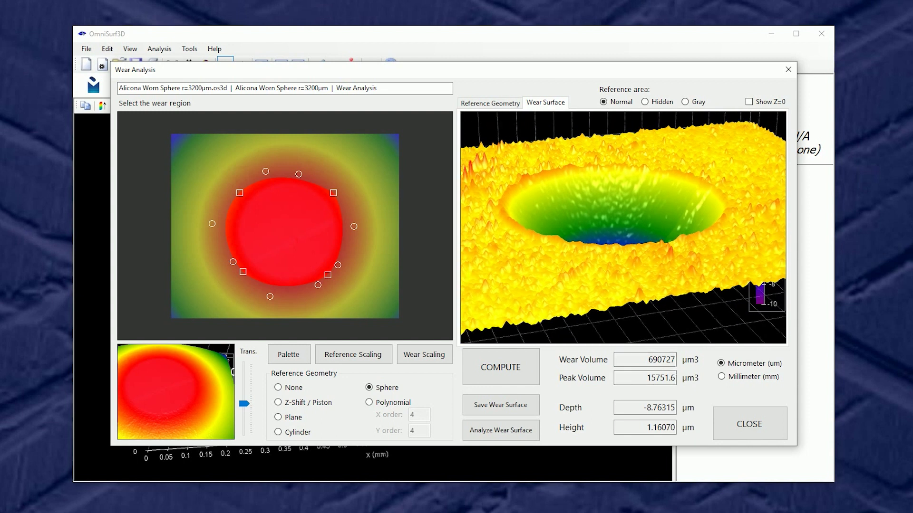
left_click(739, 378)
left_click(739, 365)
left_click(737, 375)
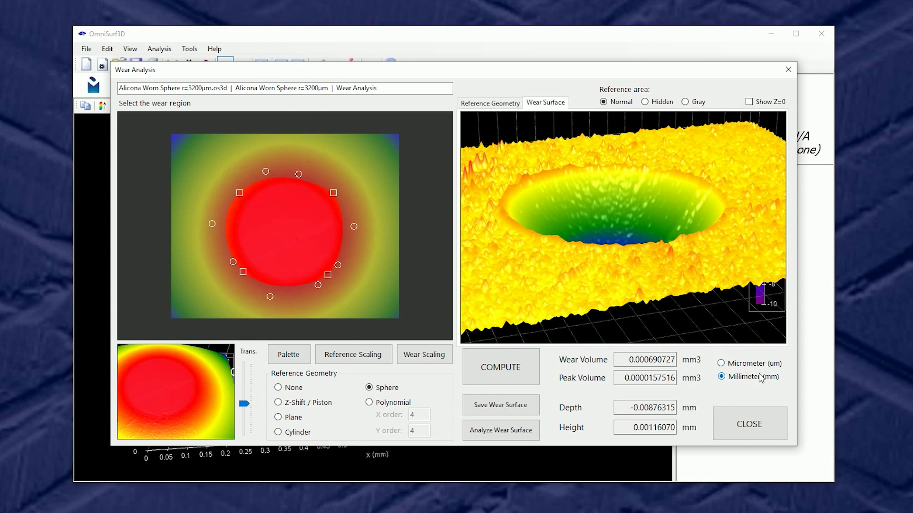
left_click_drag(684, 301, 614, 275)
Shade the reference area Gray with Show Z=0 off, and view the crater from above.
left_click(750, 102)
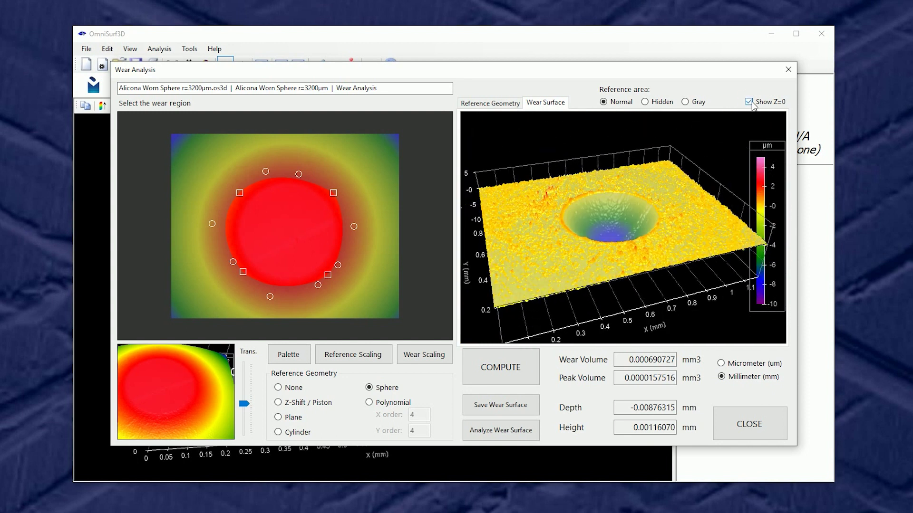
left_click(750, 102)
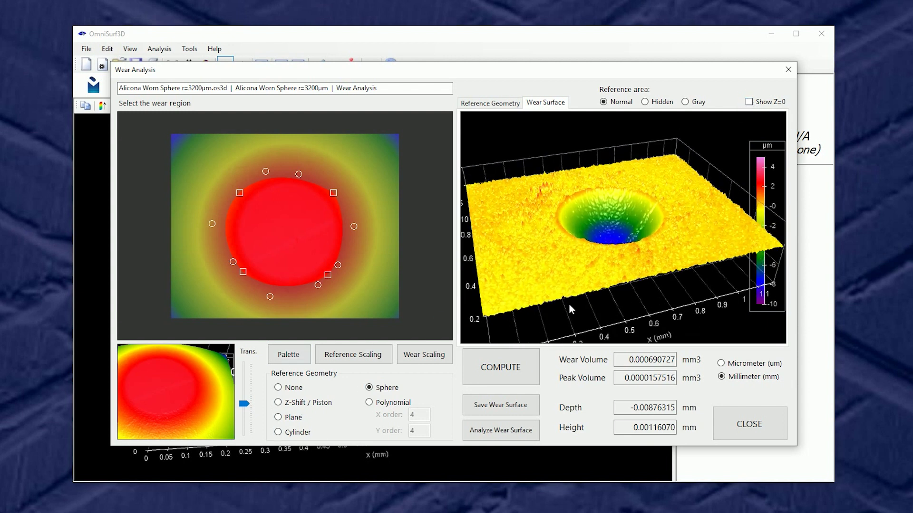
left_click_drag(611, 276, 617, 271)
left_click(762, 104)
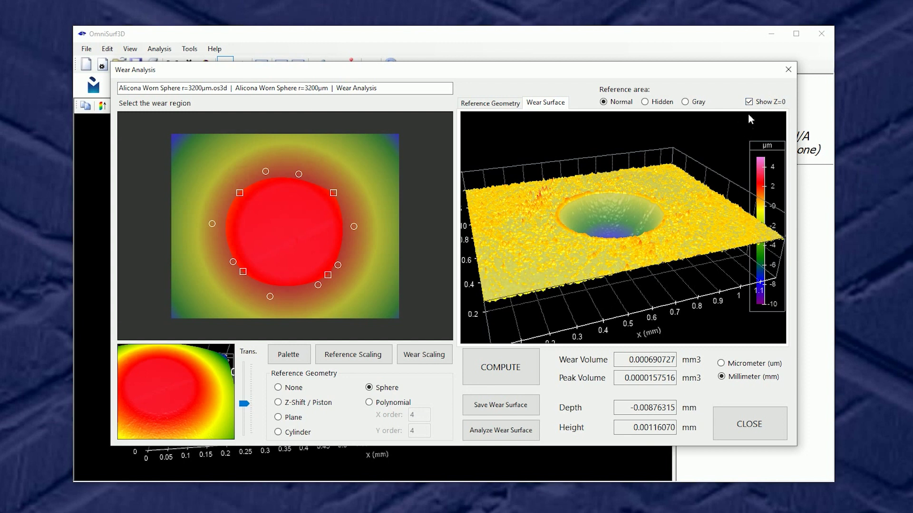
left_click(761, 106)
left_click(760, 105)
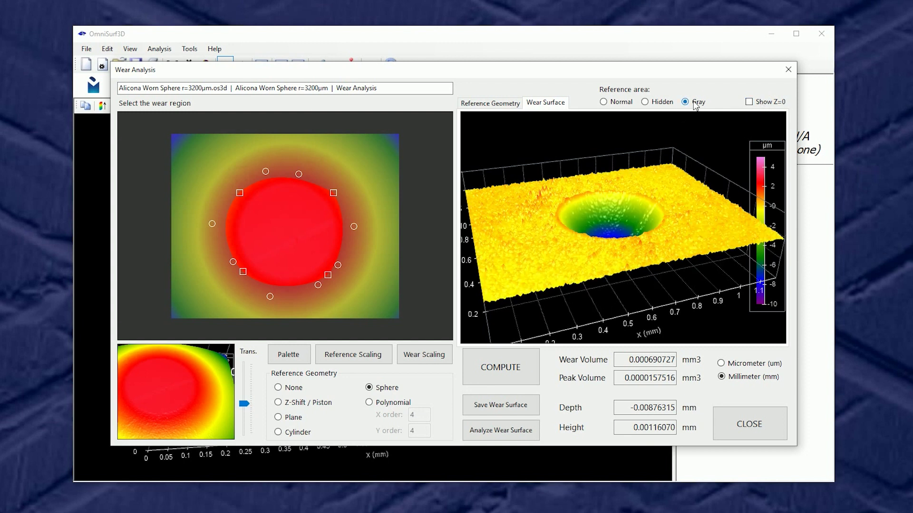
left_click_drag(604, 262, 618, 293)
left_click_drag(299, 174, 303, 170)
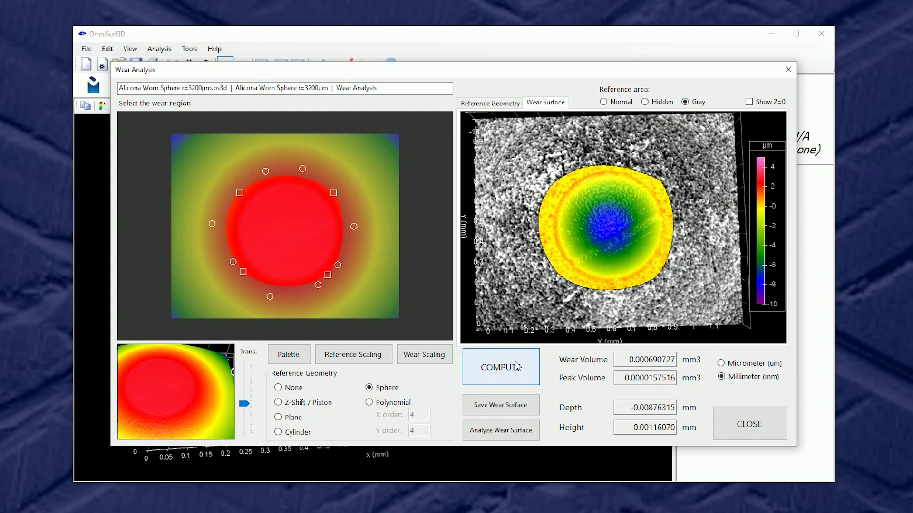
Shift the wear-region circle and recompute after each move, reaching 0.000690479 mm3 volume and −0.00876130 mm depth.
left_click(501, 368)
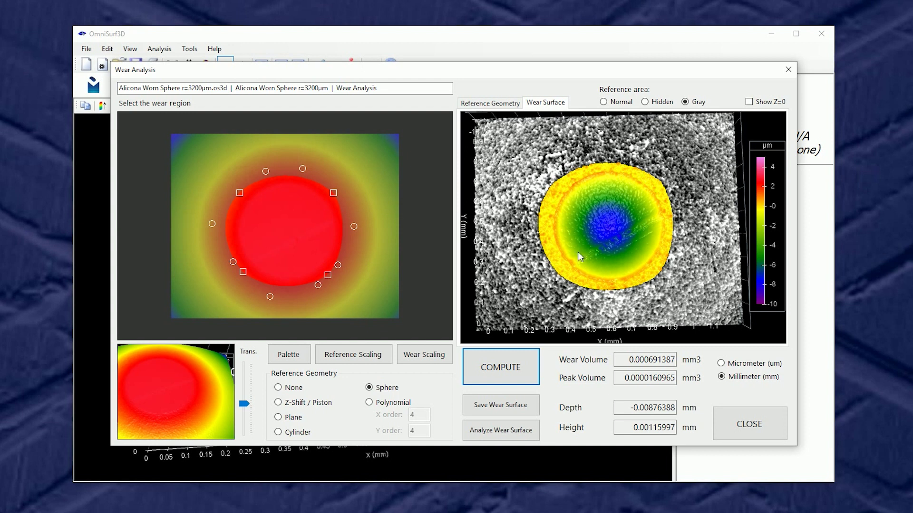
left_click_drag(315, 243, 339, 237)
left_click(518, 369)
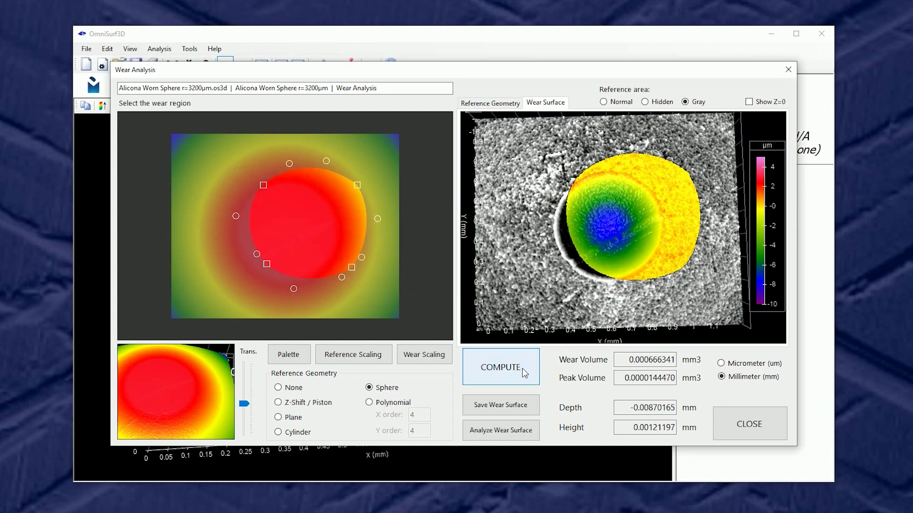
left_click_drag(335, 233, 312, 244)
left_click(500, 367)
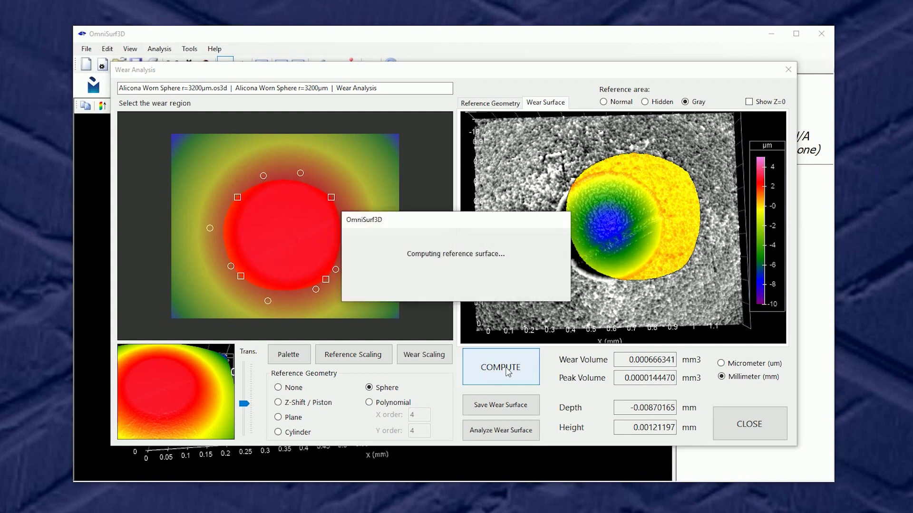
left_click_drag(309, 224, 311, 223)
left_click(500, 368)
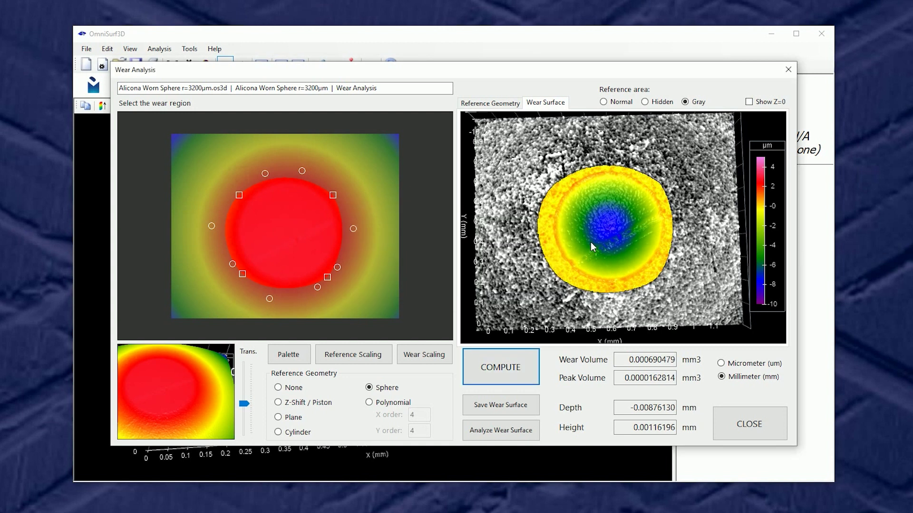
left_click_drag(595, 295, 608, 283)
Cycle the Reference area through Hidden and Gray, leaving it on Normal around the crater.
left_click(621, 103)
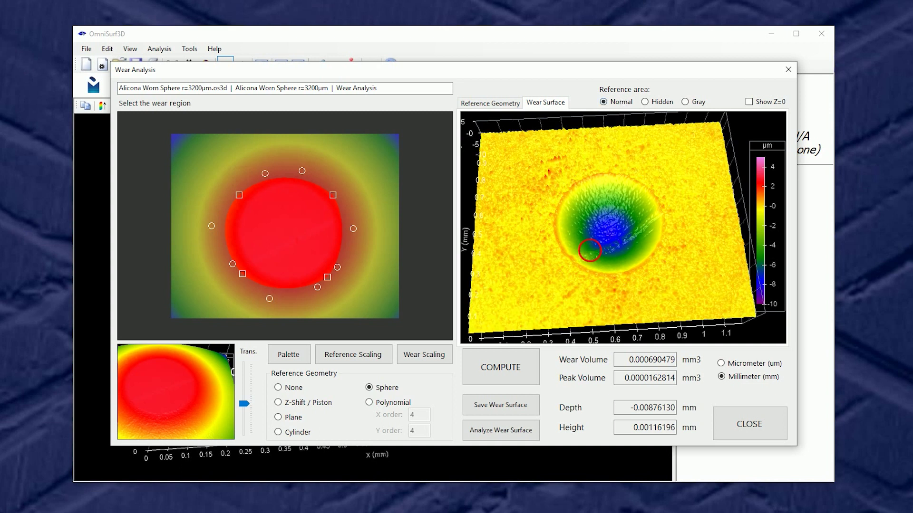
left_click(649, 103)
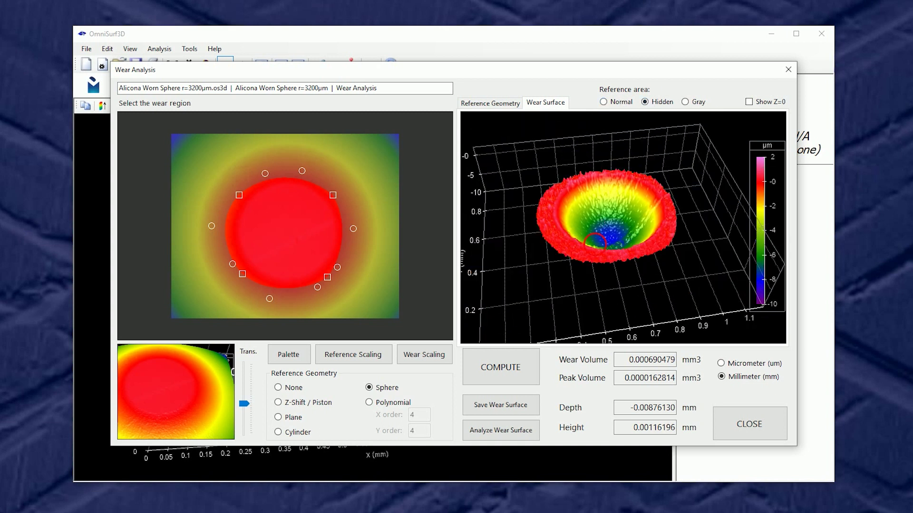
left_click(697, 104)
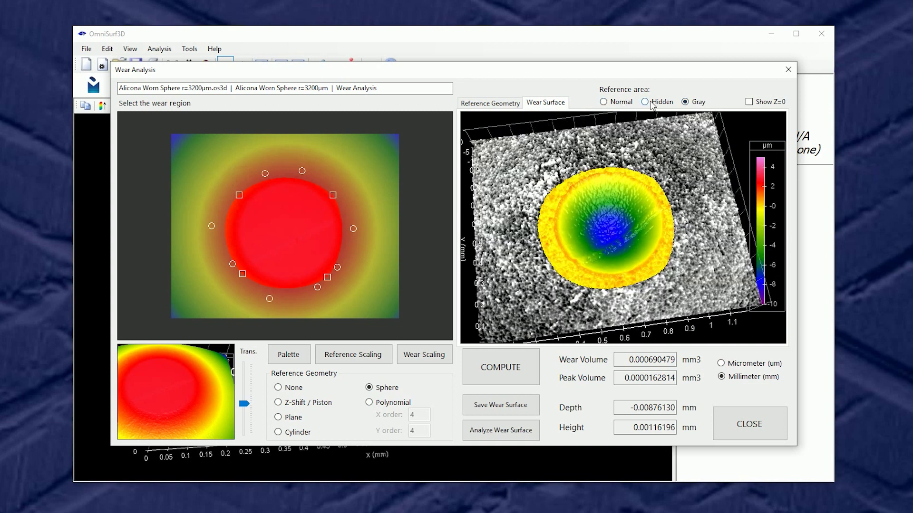
left_click(613, 105)
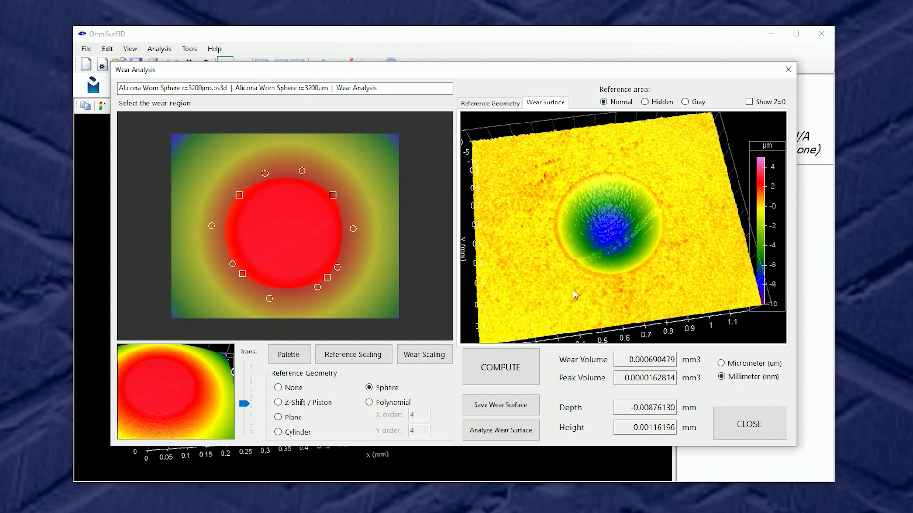
scroll(573, 291, "up", 3)
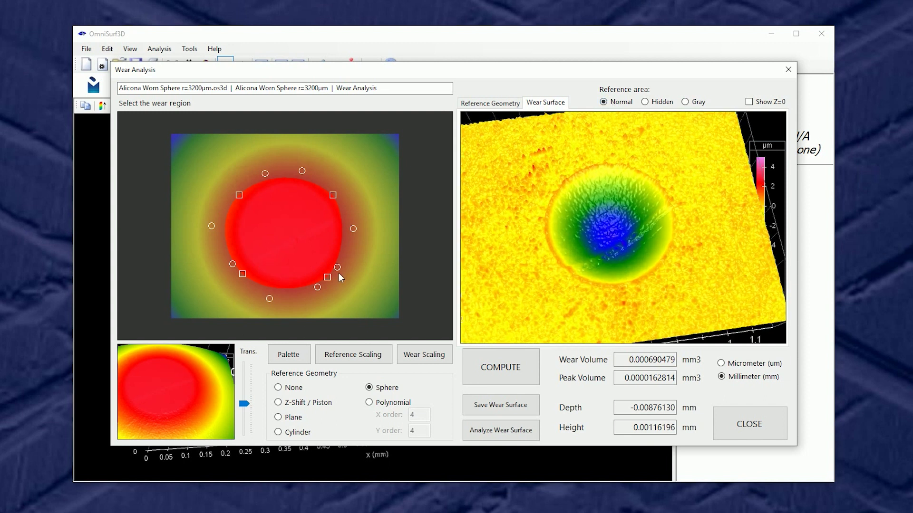
scroll(483, 276, "down", 3)
left_click_drag(483, 276, 589, 261)
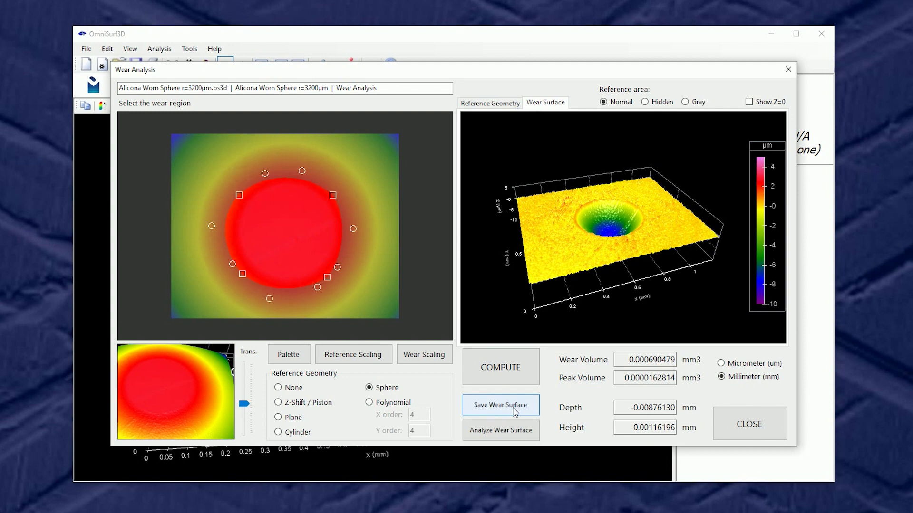
Append ' - Wear Surface' to the wear surface title.
left_click(414, 89)
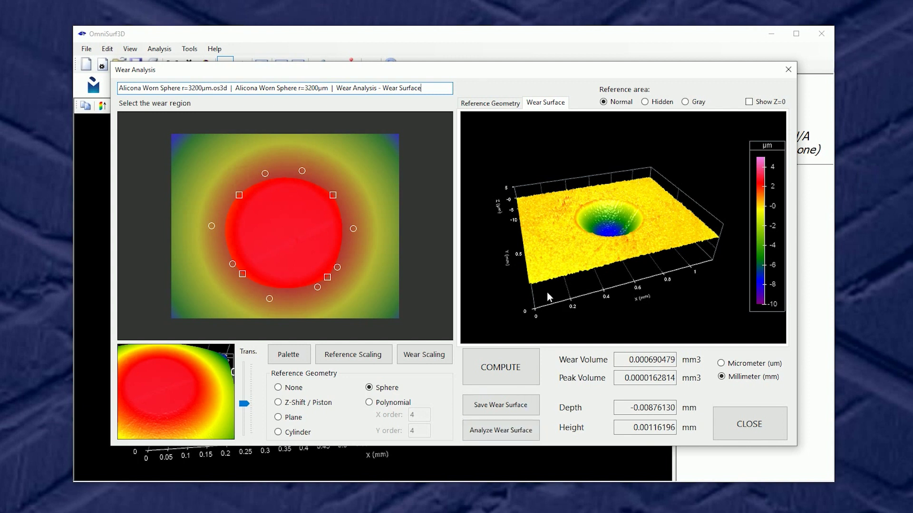
left_click_drag(580, 259, 590, 255)
left_click_drag(459, 70, 604, 80)
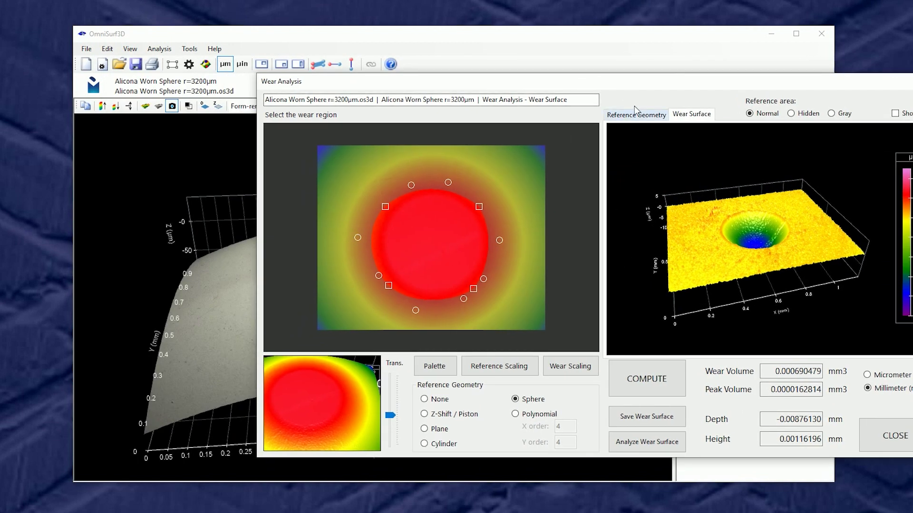
Send the levelled wear surface to the main window with Analyze Wear Surface.
left_click_drag(667, 82, 604, 73)
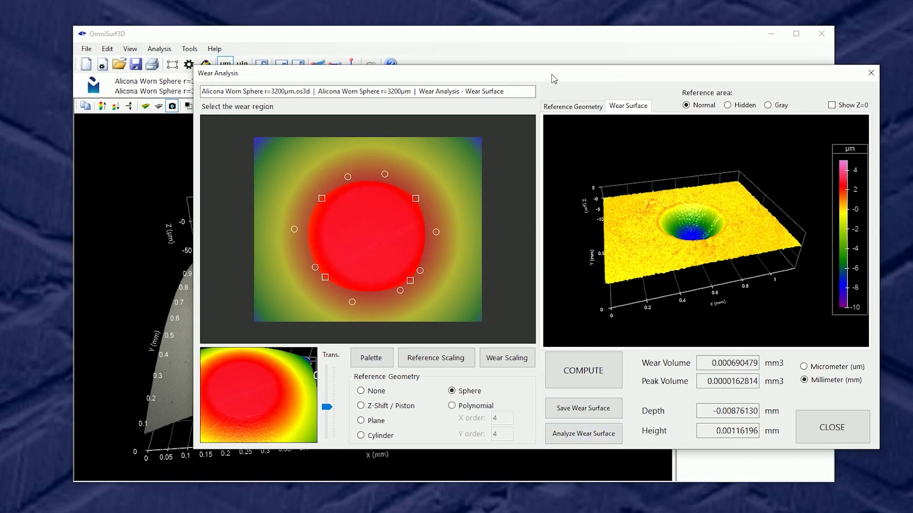
left_click_drag(552, 74, 632, 69)
left_click(727, 235)
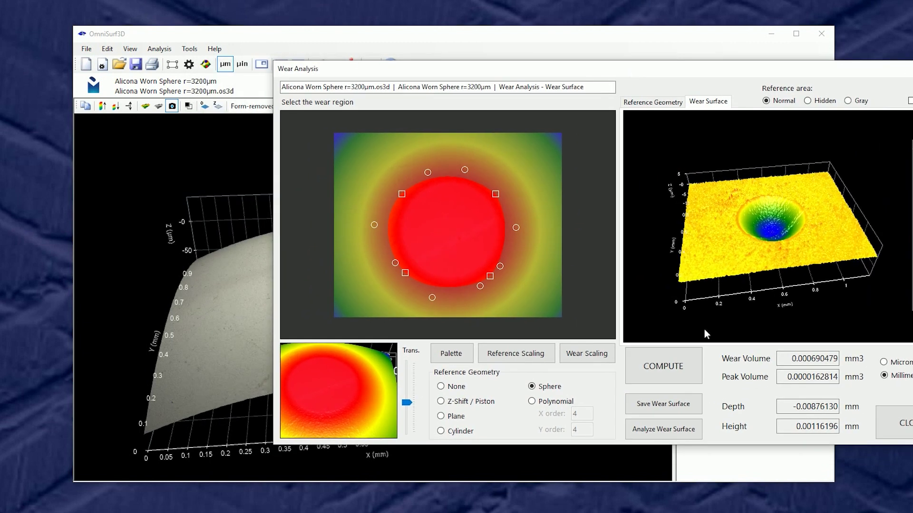
left_click(663, 430)
left_click_drag(319, 321, 372, 328)
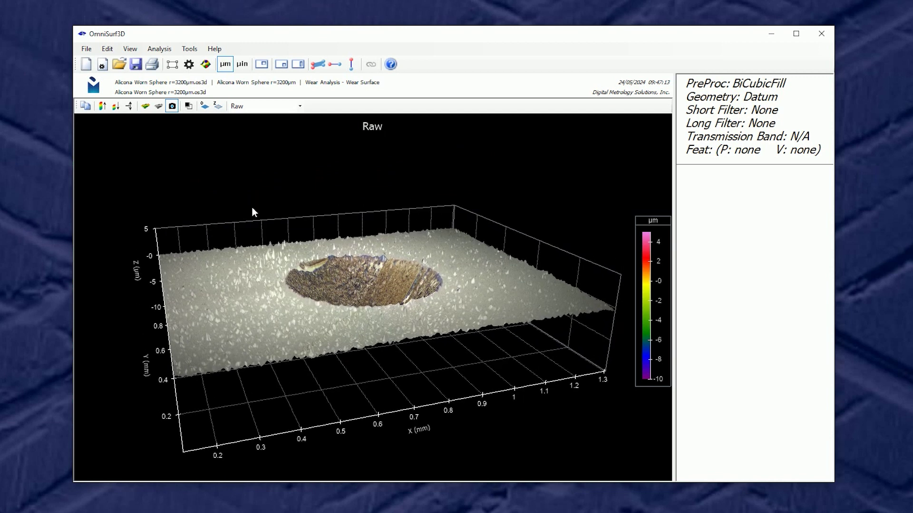
Set the Geometry/Form reference in Analysis Settings to Plane (Tilt).
left_click(188, 64)
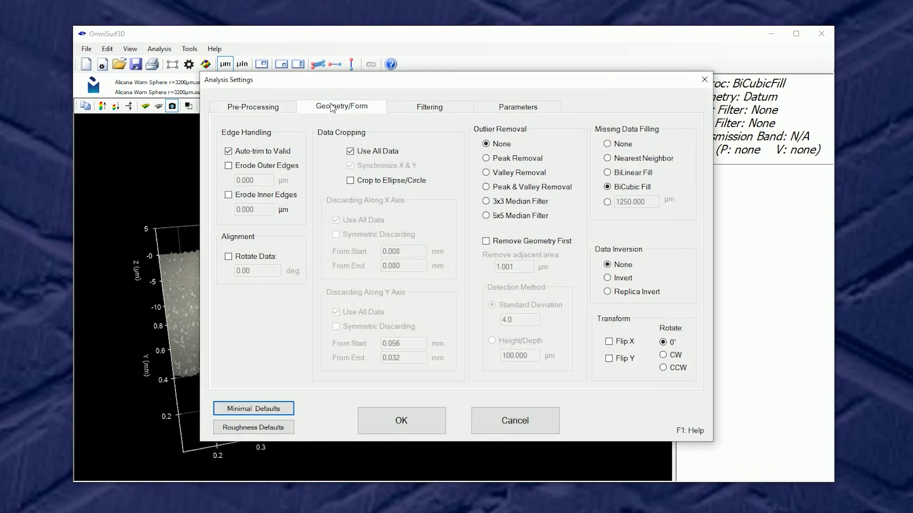
left_click(342, 106)
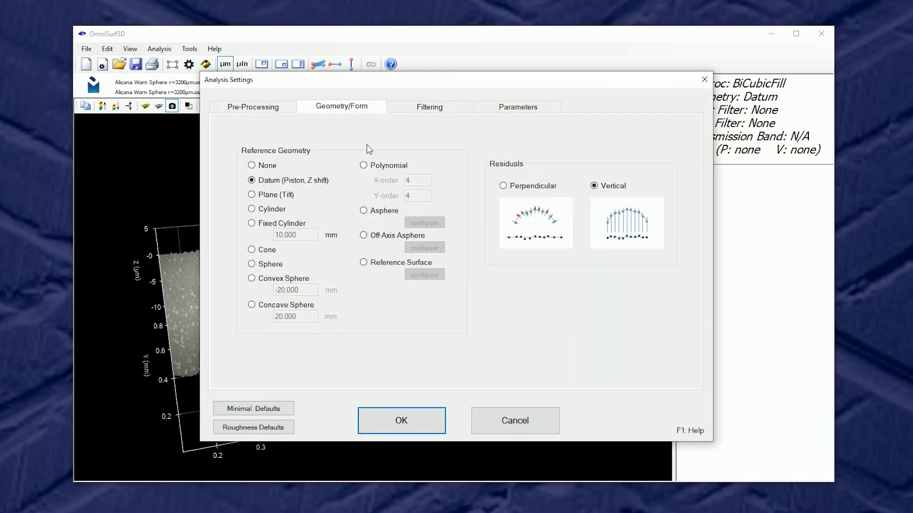
left_click(275, 196)
left_click(404, 422)
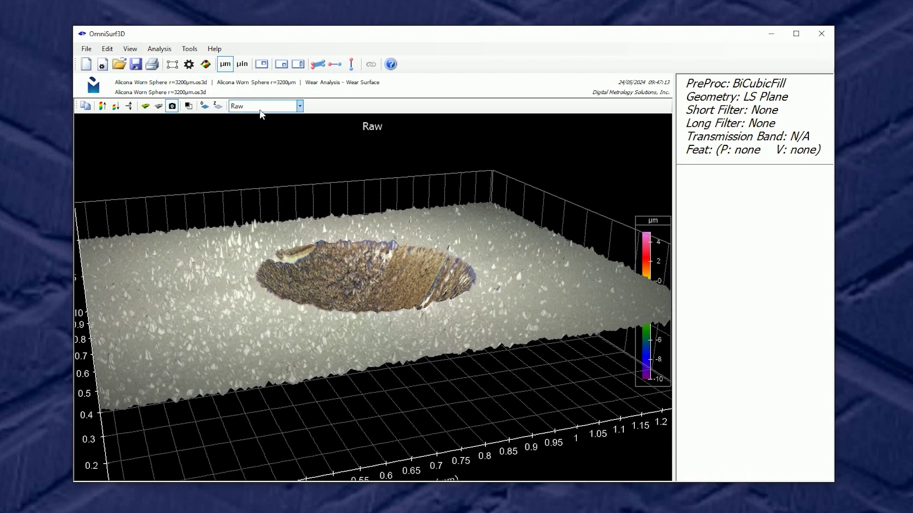
Display the surface as PreProcessed + Geometry, showing the fitted LS plane.
left_click(261, 106)
left_click(266, 134)
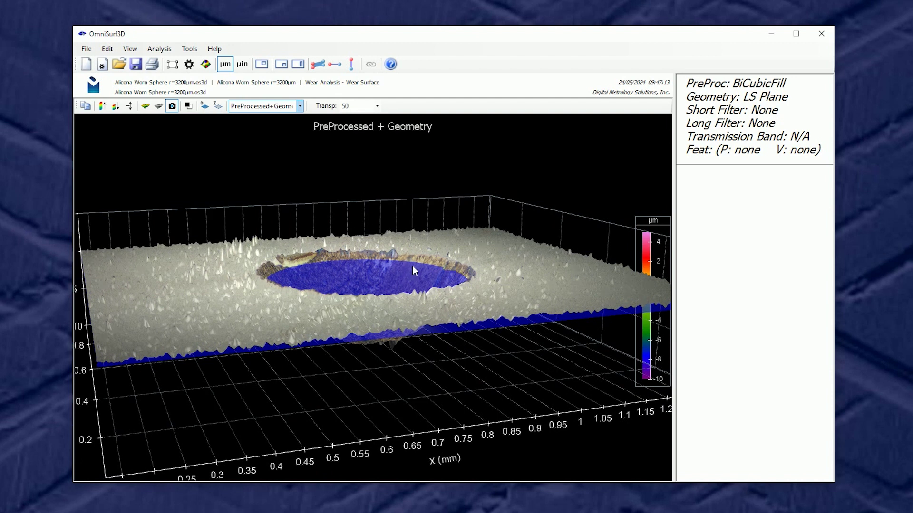
left_click_drag(438, 338, 569, 298)
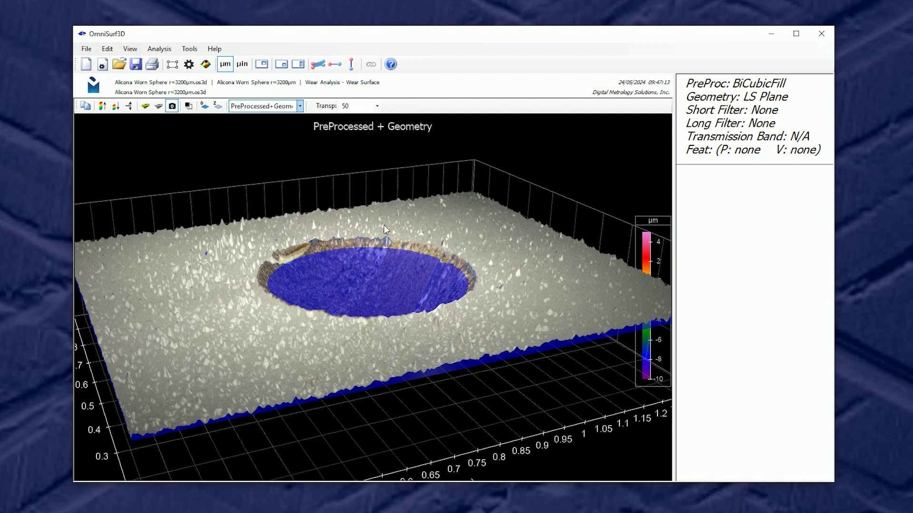
left_click_drag(354, 351, 350, 358)
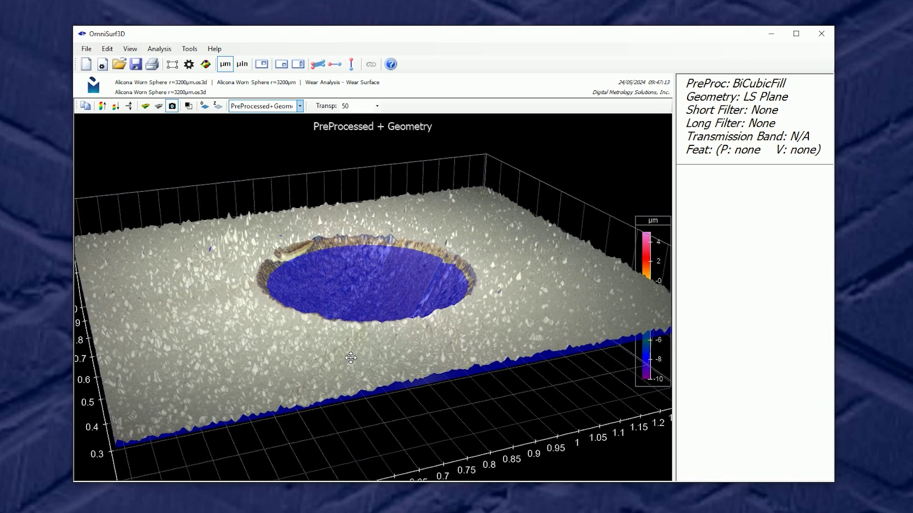
left_click(162, 49)
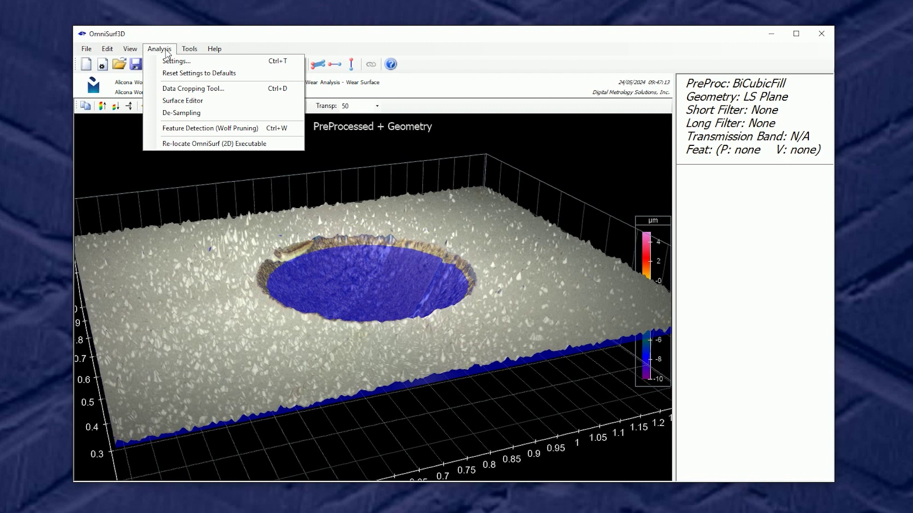
Set the Geometry/Form reference in Analysis Settings to None.
left_click(169, 61)
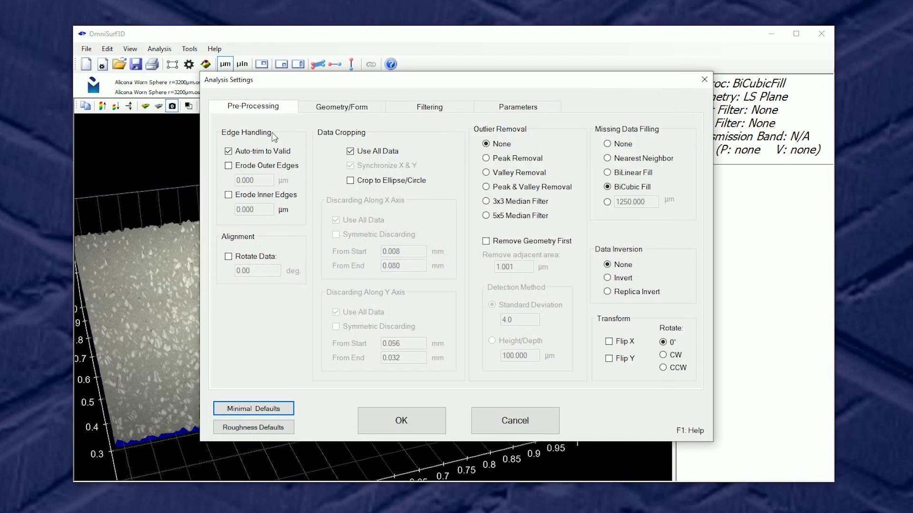
left_click(346, 110)
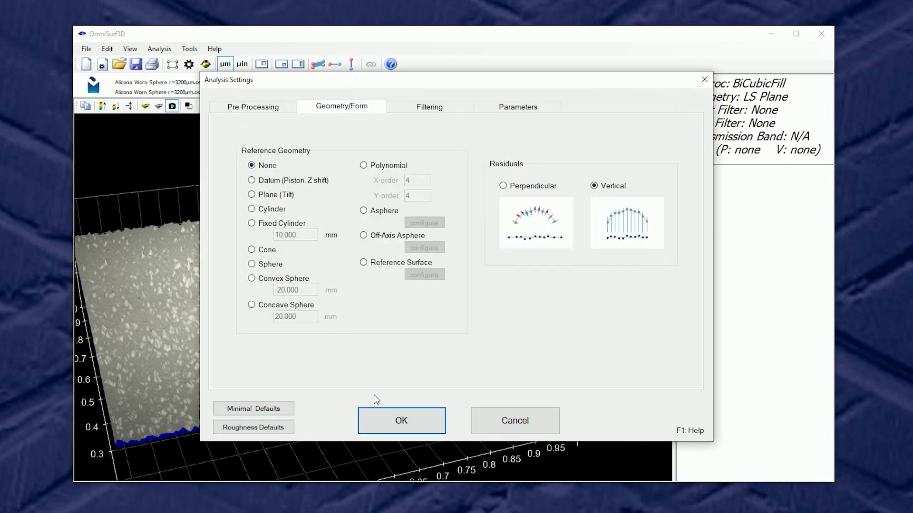
left_click(383, 412)
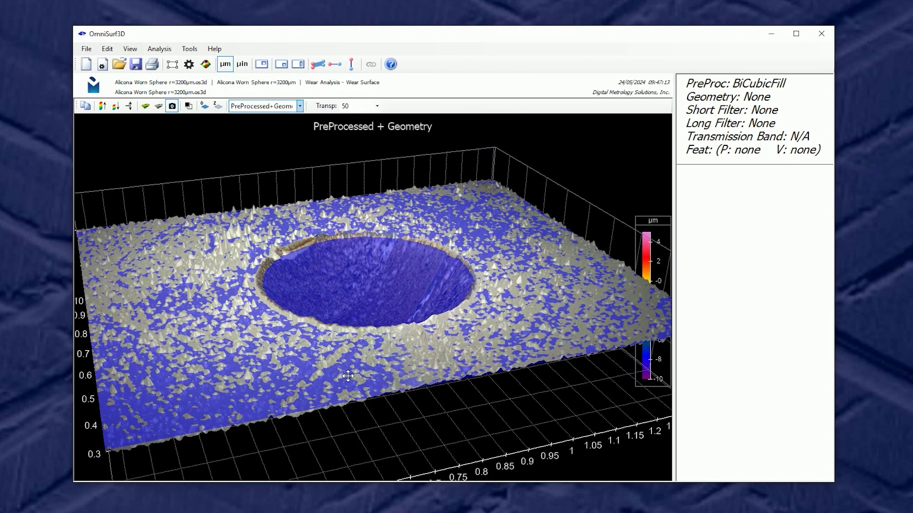
Display the Filtered wear surface with the height colour map turned on.
left_click(264, 107)
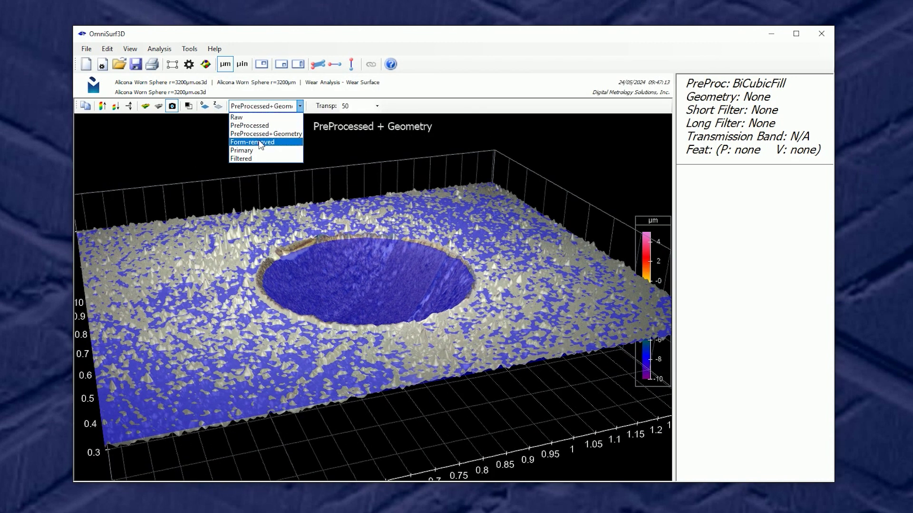
left_click(260, 143)
left_click(274, 107)
left_click(261, 153)
left_click(284, 108)
left_click(263, 151)
left_click(282, 107)
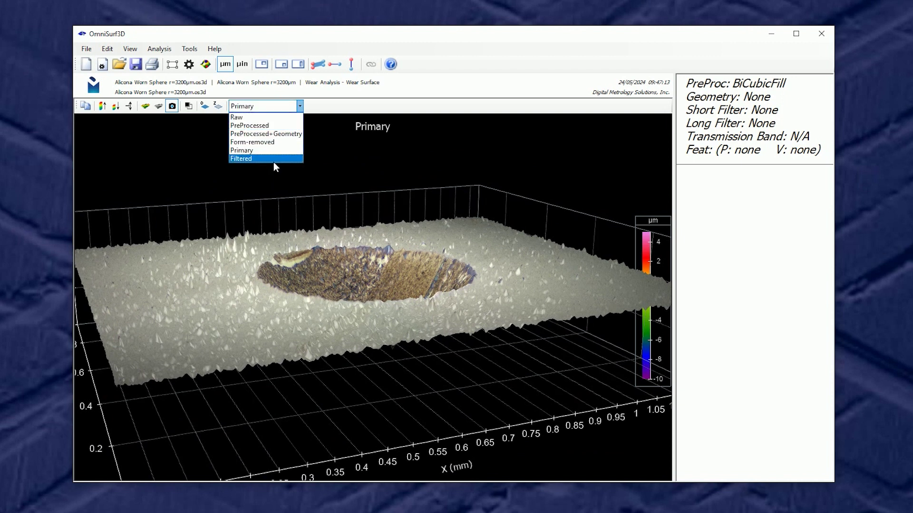
left_click(275, 160)
left_click(145, 106)
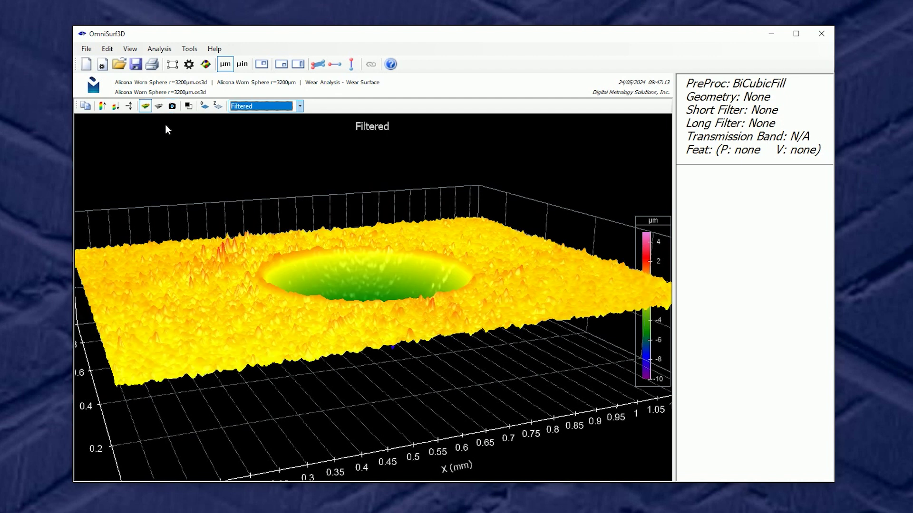
left_click_drag(172, 143, 314, 333)
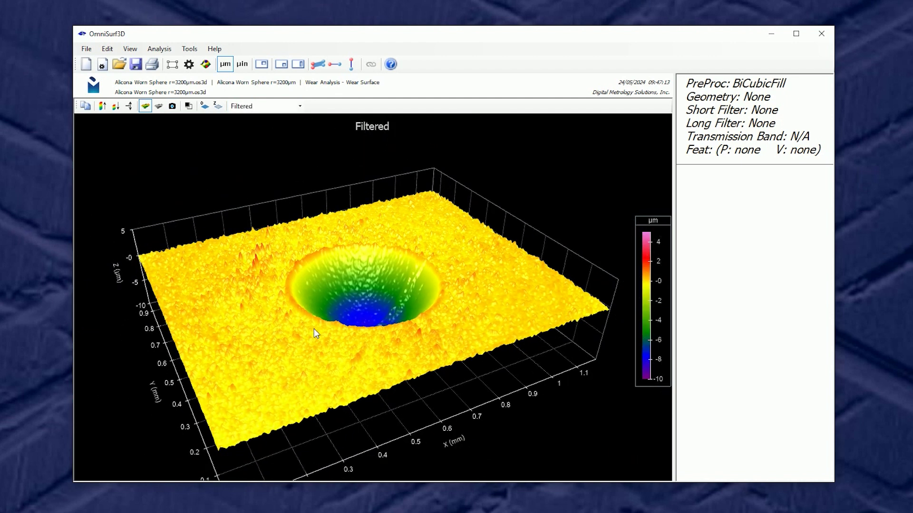